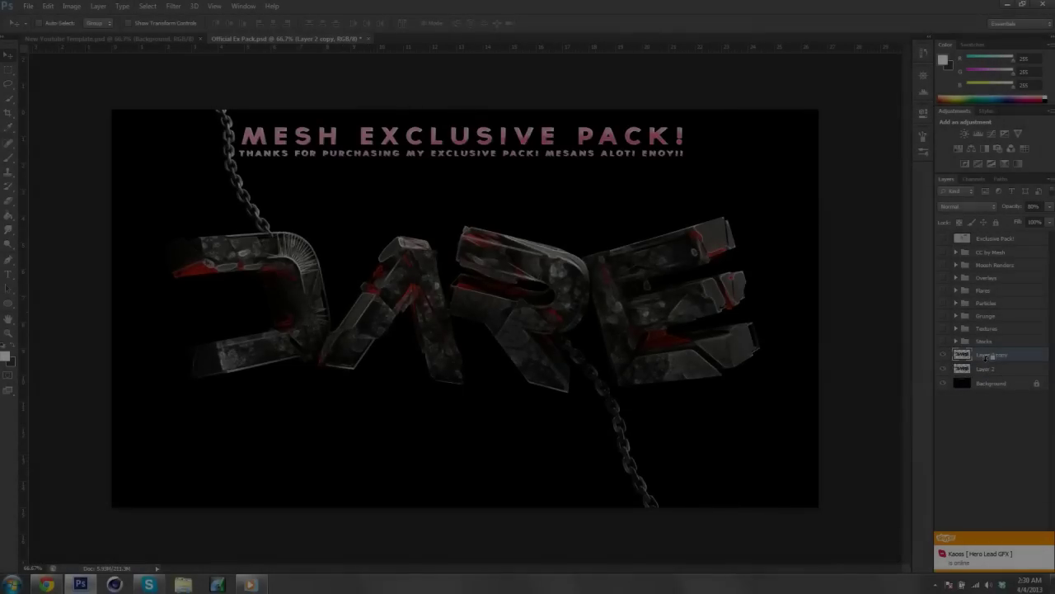
Duplicate the DARE render, apply Oil Paint to the copy, erase parts, and set it to 64% opacity
key("b")
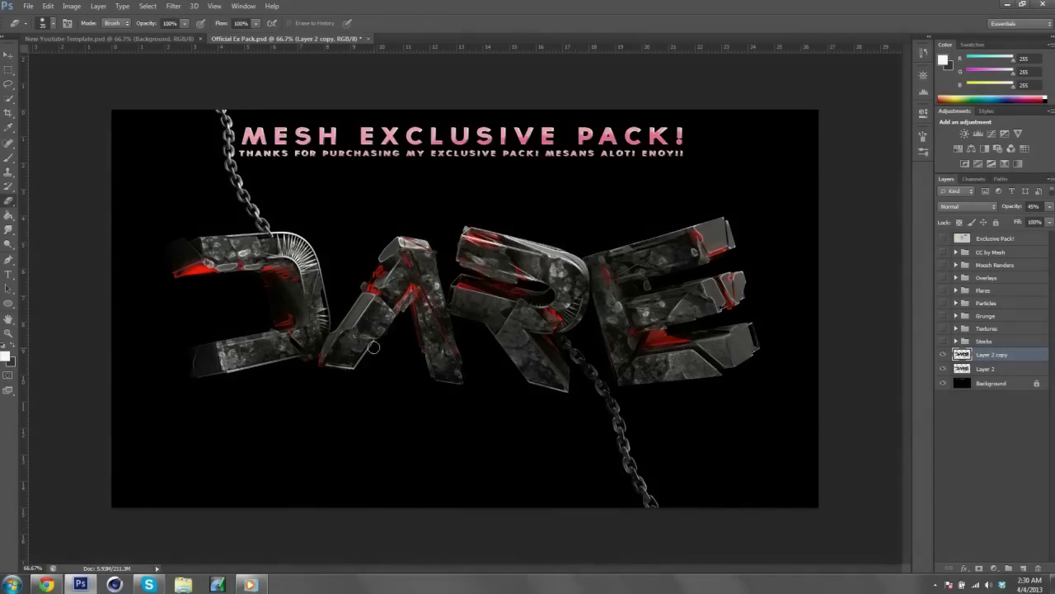
key("ctrl+j")
key("ctrl+f")
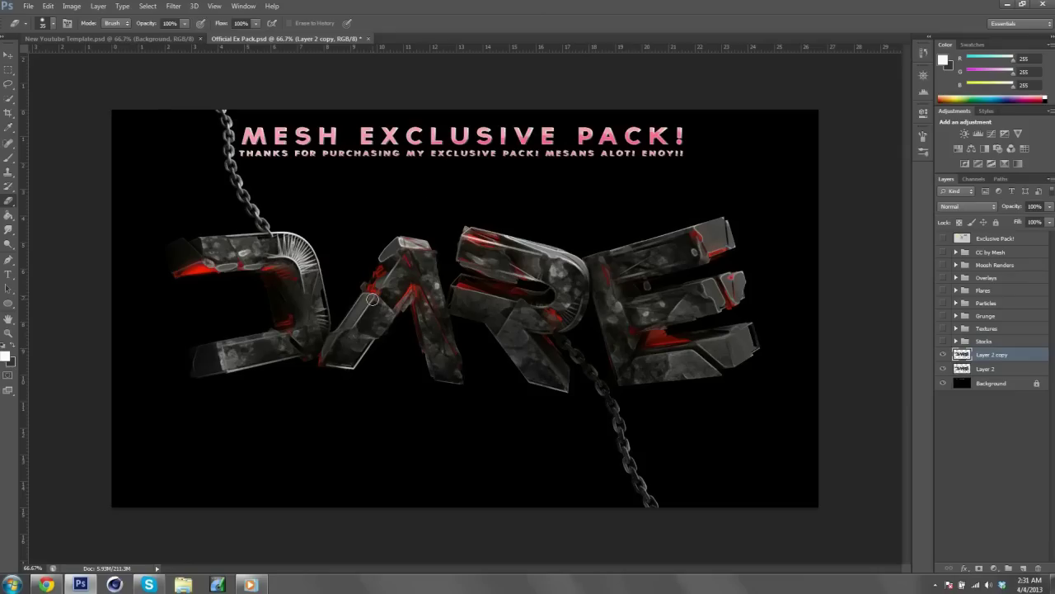
left_click(1051, 207)
Move the DARE render into the YouTube template and scale it to fit the banner
key("v")
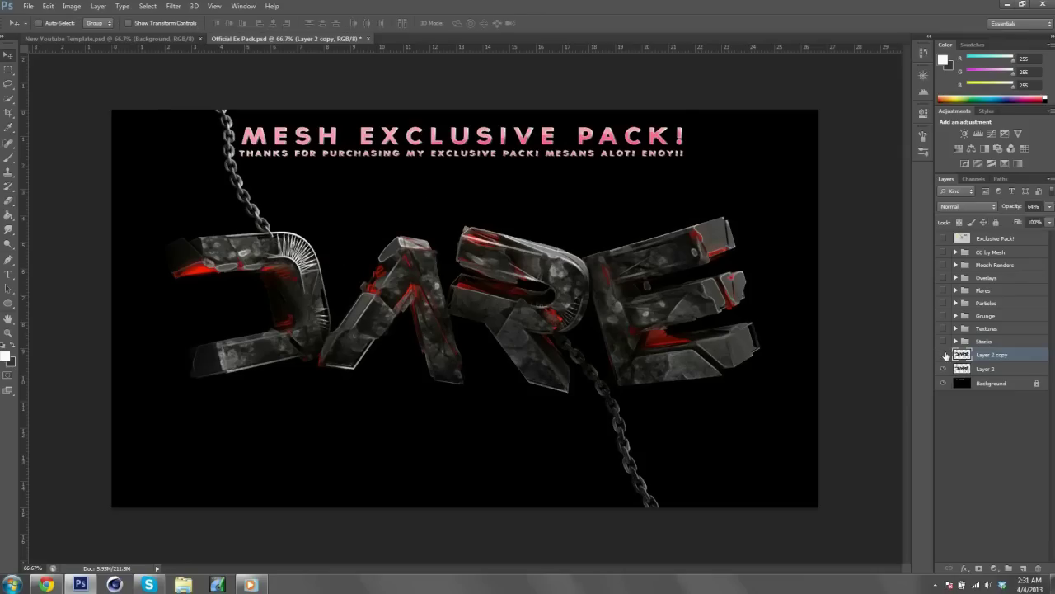
left_click_drag(1049, 221, 1018, 221)
left_click_drag(461, 313, 462, 305)
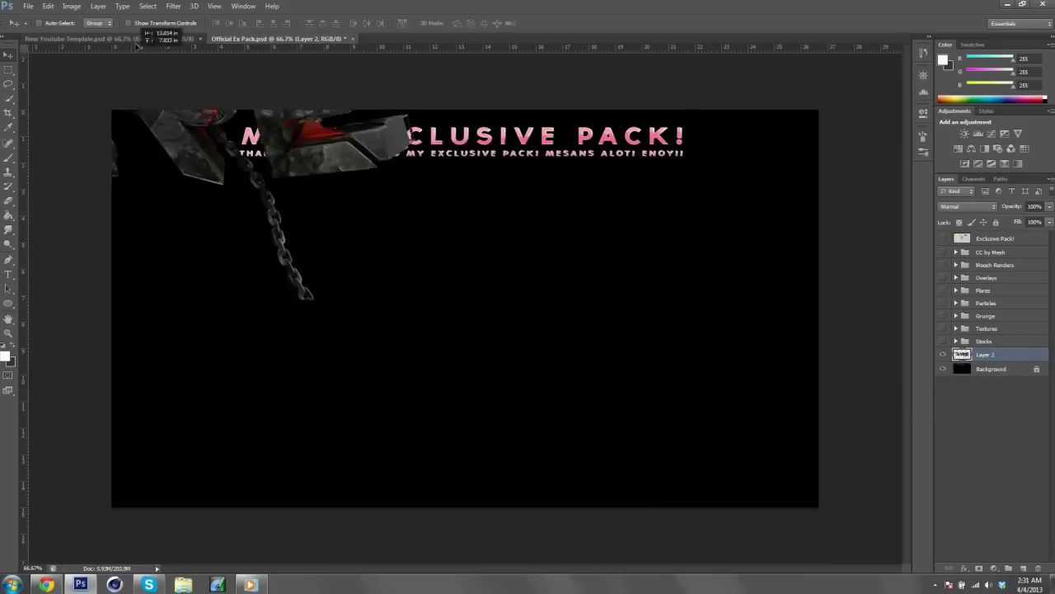
key("ctrl+t")
left_click_drag(742, 149, 523, 264)
left_click_drag(482, 392, 635, 313)
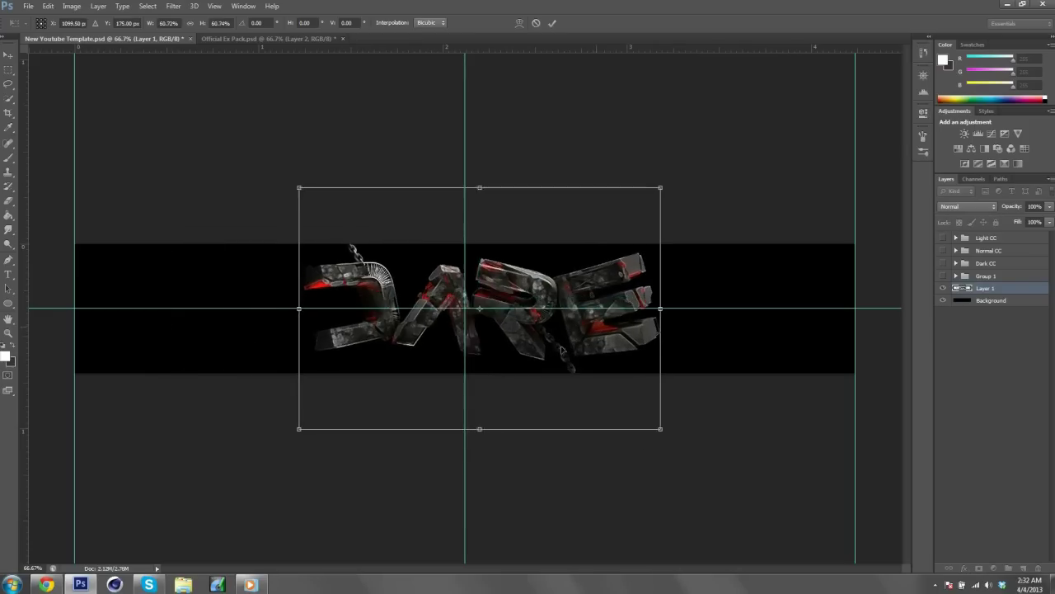
key("Return")
Hide the guides, enable Light CC, and paint a white stroke on a new layer
key("ctrl+semicolon")
left_click(944, 240)
key("ctrl+shift+alt+n")
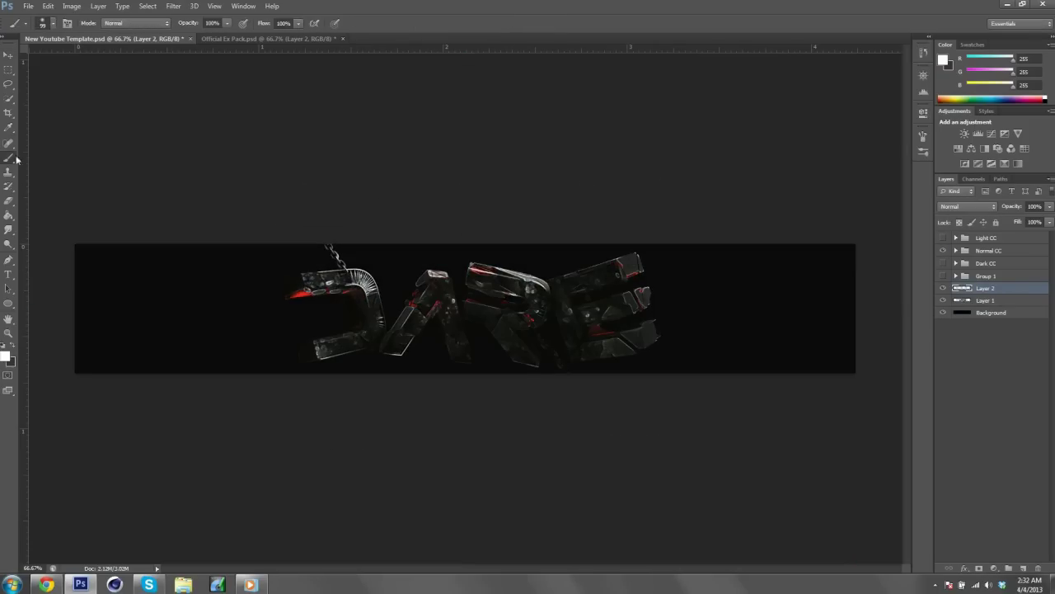
key("b")
left_click_drag(272, 247, 706, 200)
Paint red glows over the letters on a new layer
key("ctrl+shift+alt+n")
left_click(5, 356)
key("Return")
left_click(332, 306)
left_click(452, 297)
left_click(626, 328)
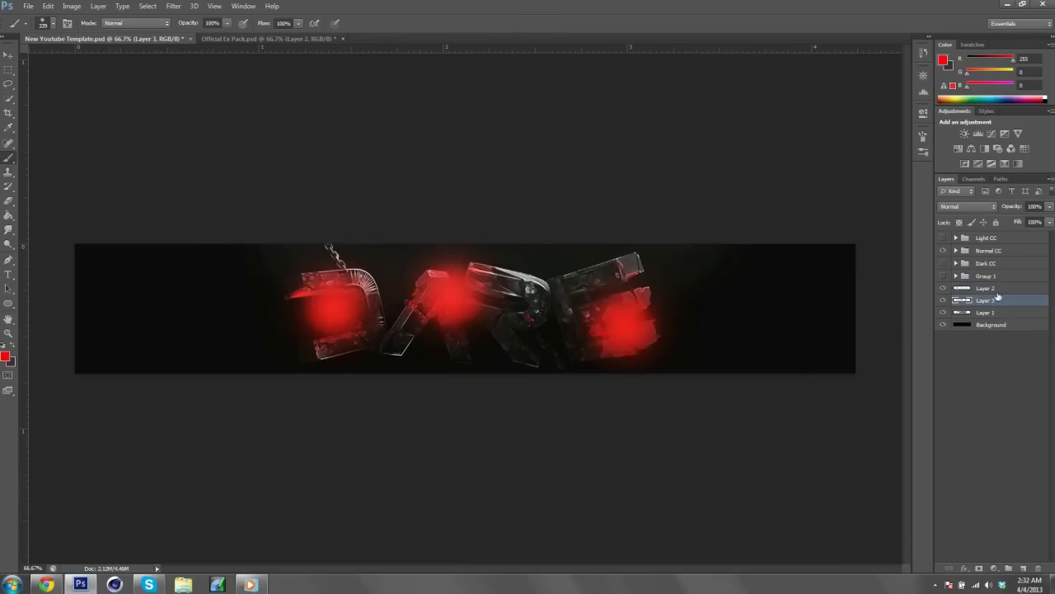
left_click(5, 357)
key("Return")
Paint a low-opacity blue glow along the bottom of the banner on a new layer
key("ctrl+shift+alt+n")
left_click_drag(701, 354, 248, 341)
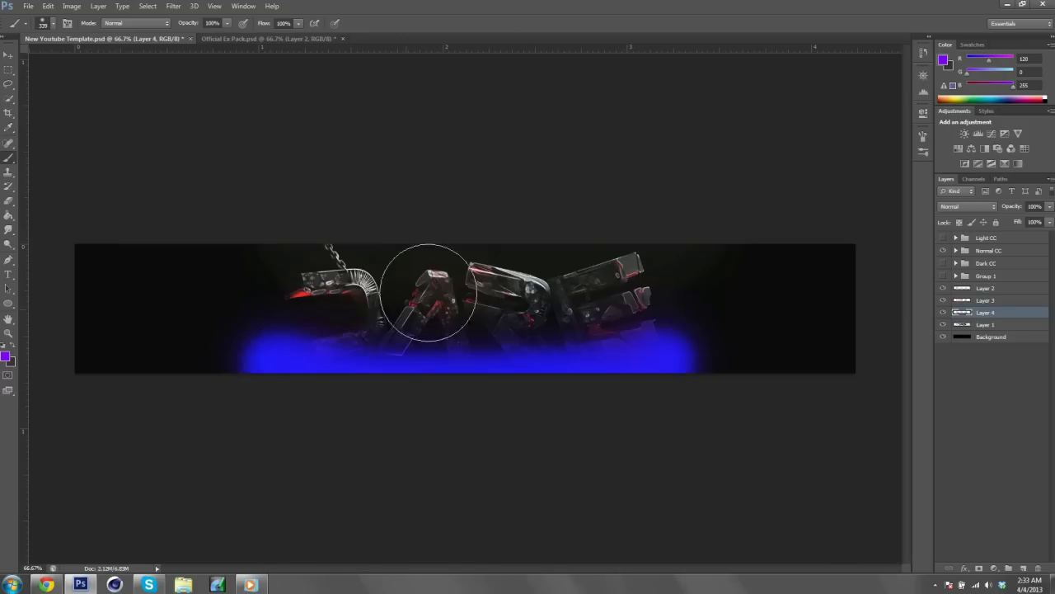
left_click_drag(1050, 206, 1000, 221)
left_click(943, 59)
key("Return")
left_click_drag(701, 354, 483, 349)
left_click_drag(1049, 206, 1002, 221)
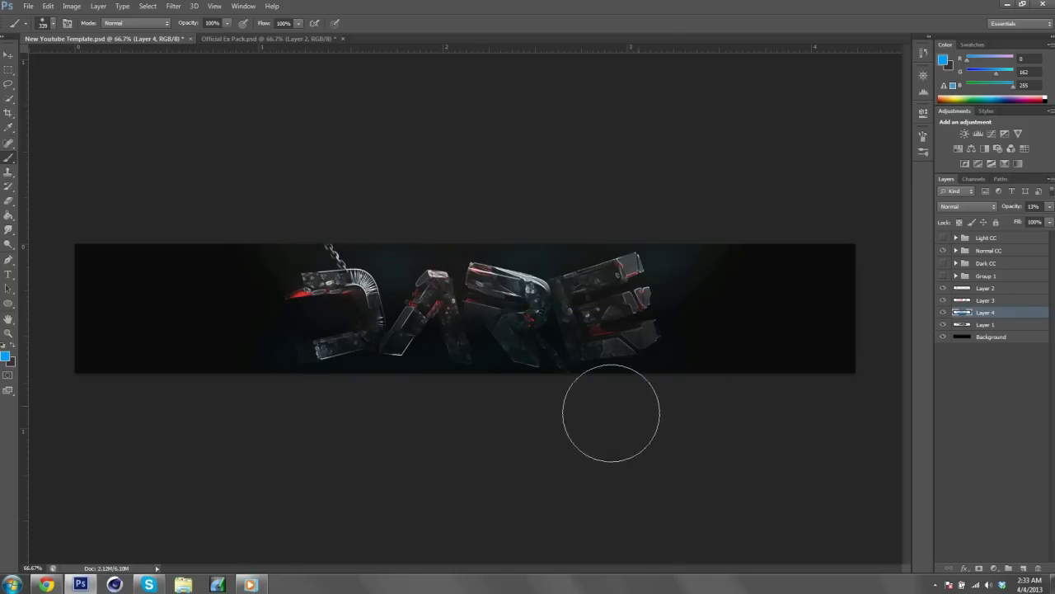
Brush white highlights over the letters on a layer at 21% opacity
left_click(1023, 568)
key("d")
key("x")
left_click_drag(643, 388, 360, 388)
key("shift+alt+o")
left_click(967, 206)
left_click_drag(1050, 206, 1004, 225)
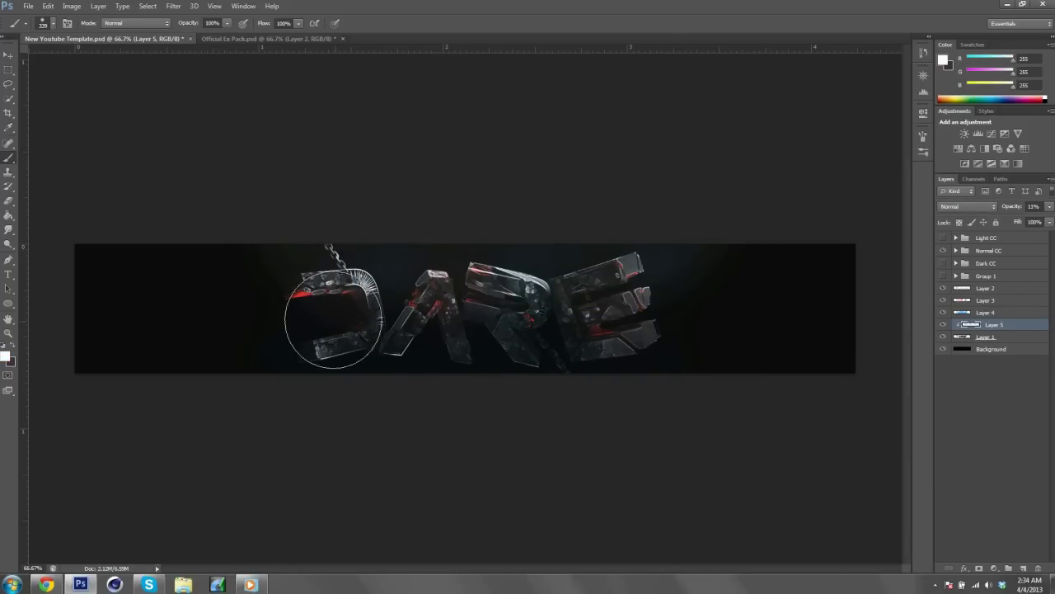
Select another layer and nudge the render up slightly
key("alt+bracketright")
key("alt+bracketright")
key("alt+bracketright")
key("v")
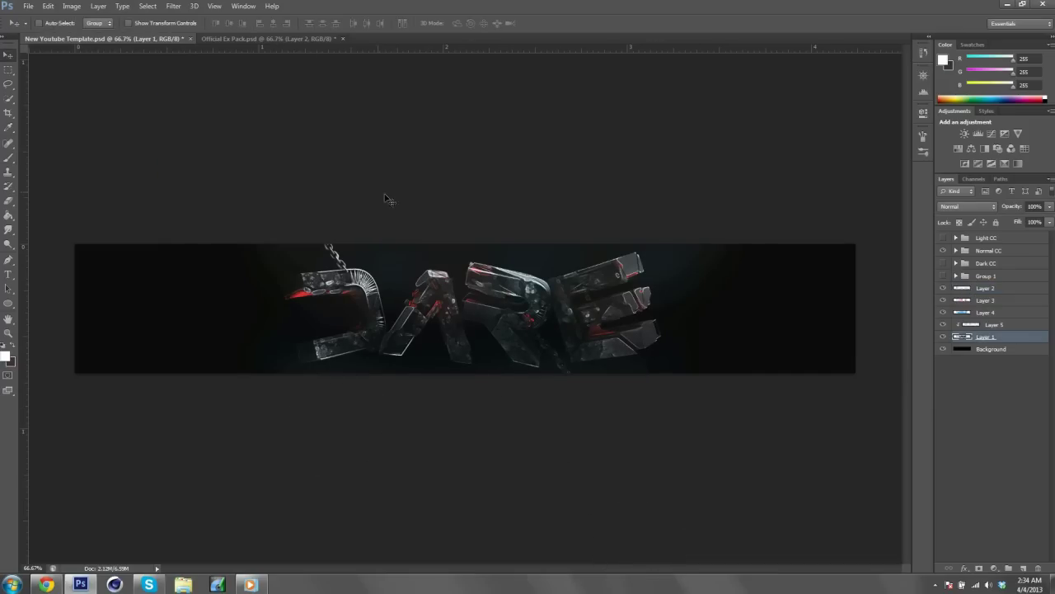
left_click_drag(573, 334, 573, 327)
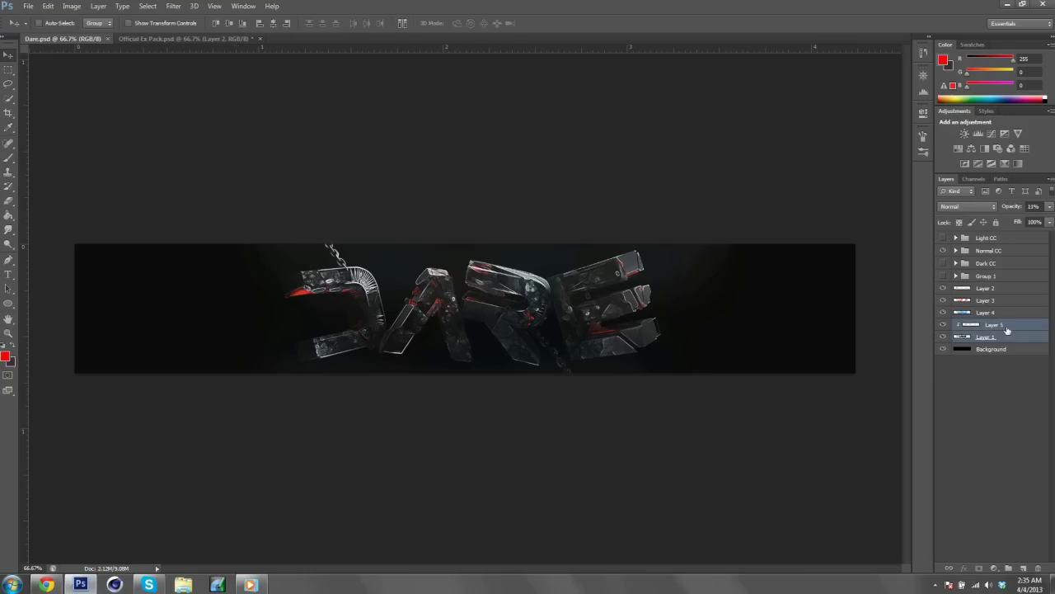
Place a render copy below the original, enlarge it to 126%, set 16% opacity, and erase edges
left_click_drag(1007, 329, 989, 350, "alt")
key("ctrl+t")
left_click_drag(669, 183, 717, 160)
left_click_drag(635, 313, 652, 324)
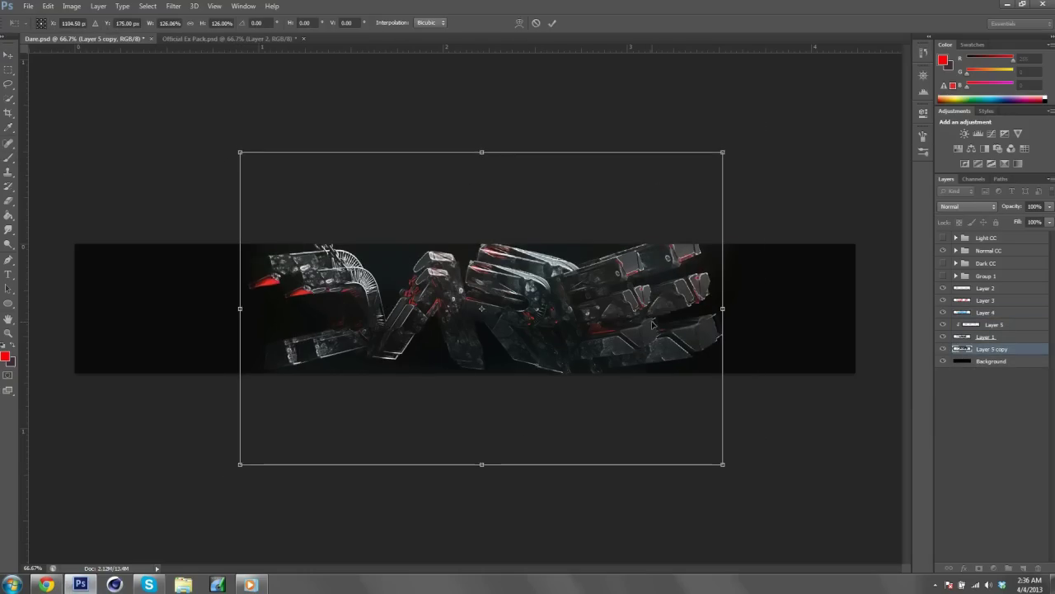
key("Return")
key("1")
key("6")
key("b")
left_click(54, 23)
key("Escape")
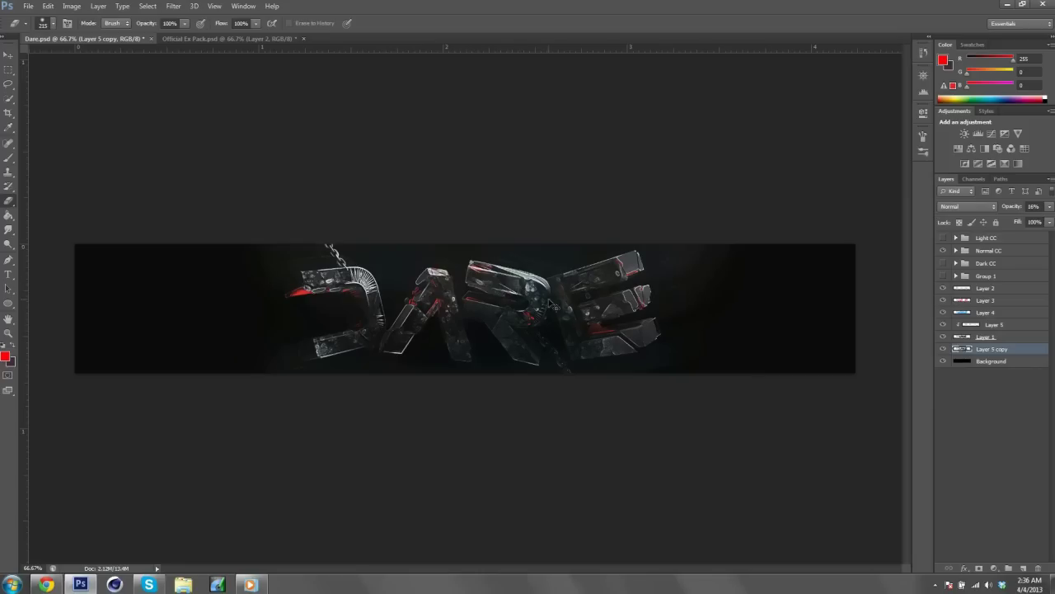
Drag a particle layer from the Official Ex Pack into Dare.psd
key("v")
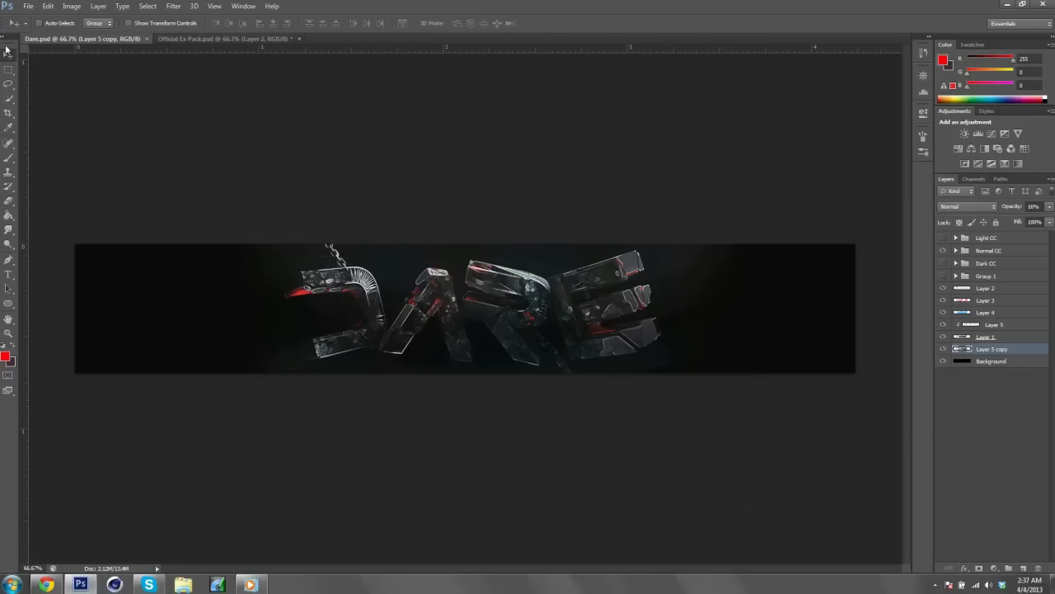
key("ctrl+Tab")
key("ctrl+Tab")
left_click_drag(571, 312, 579, 315)
Blend the particles at Lighten 26% and bring particle layer 4 in from the Ex Pack
key("Delete")
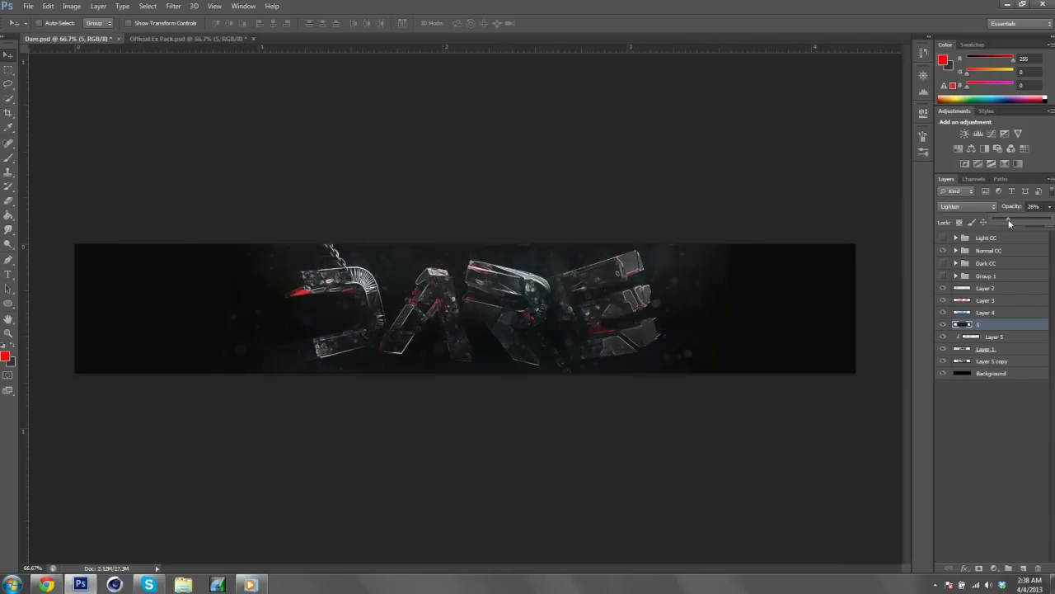
key("ctrl+Tab")
left_click_drag(971, 359, 380, 316)
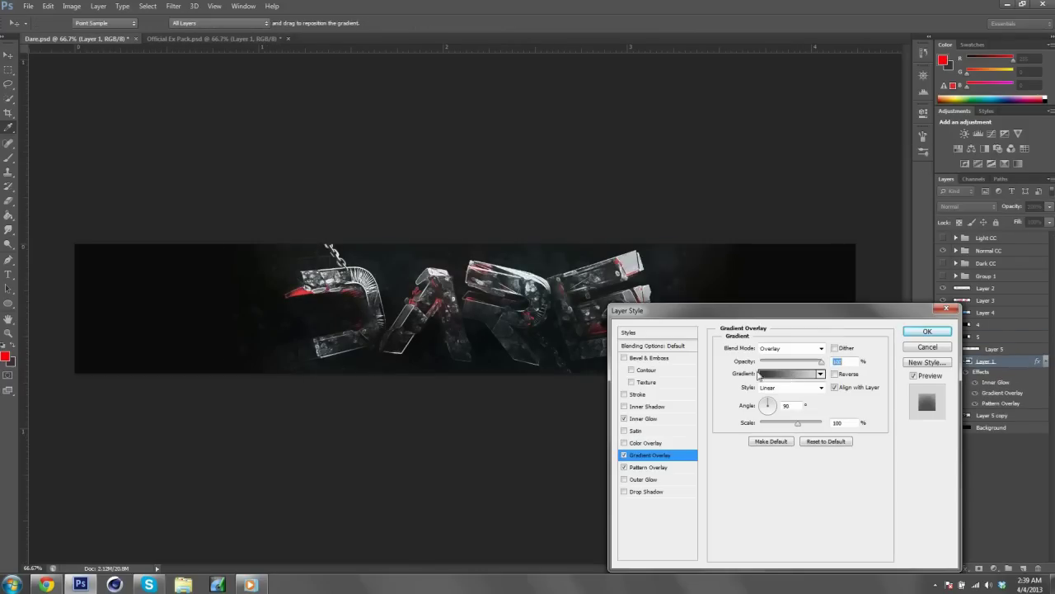
Give the DARE render's Gradient Overlay a grey gradient preset and apply it
left_click(759, 373)
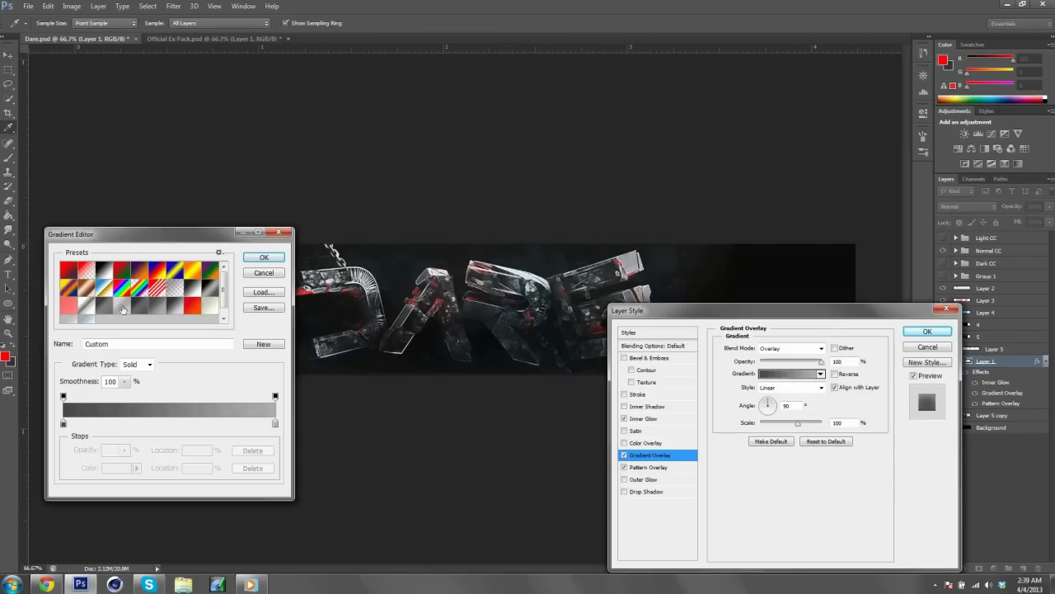
left_click(159, 219)
left_click(122, 220)
left_click(264, 170)
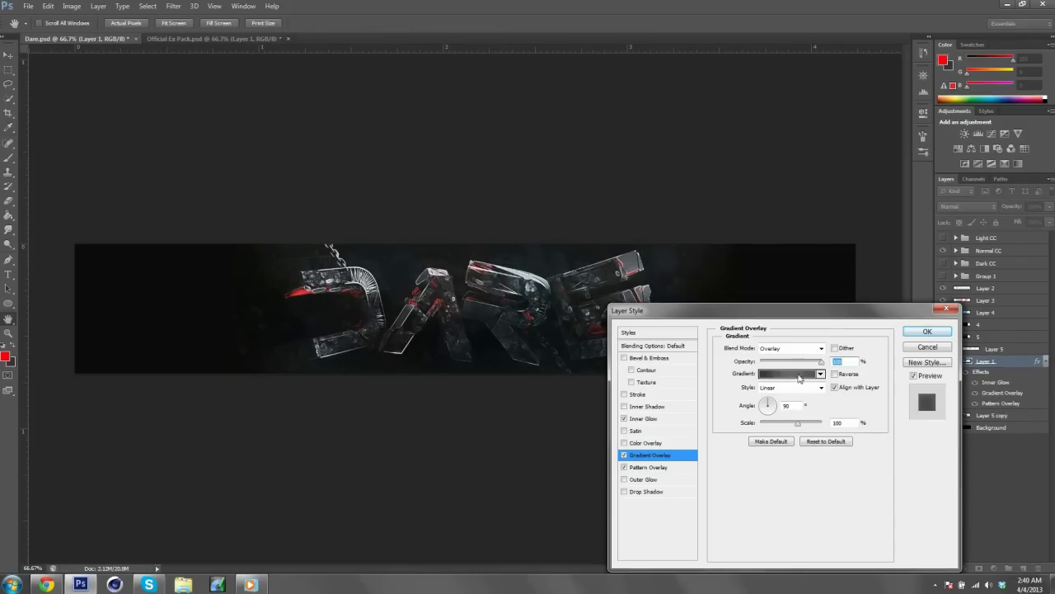
left_click(945, 333)
Set the foreground to white for Layer 6 highlight strokes blended Overlay at 65%
left_click(8, 156)
left_click(5, 356)
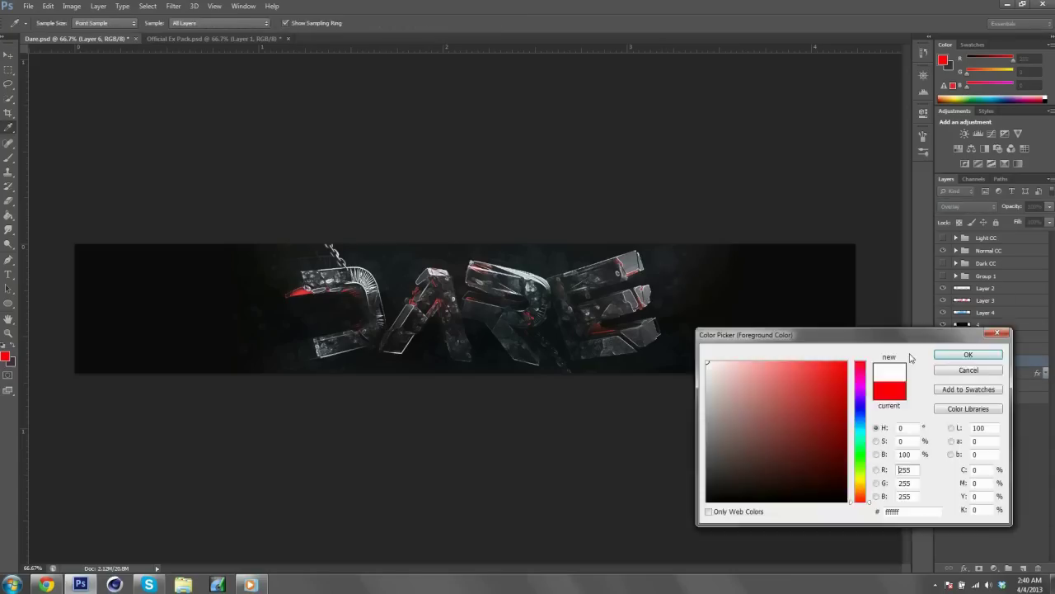
left_click(883, 349)
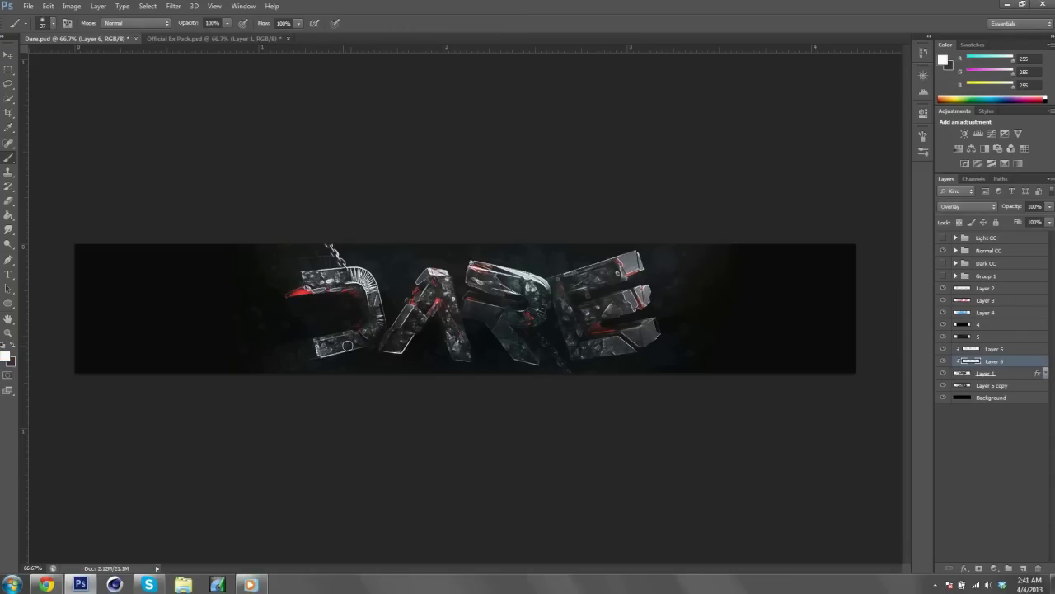
key("v")
right_click(935, 585)
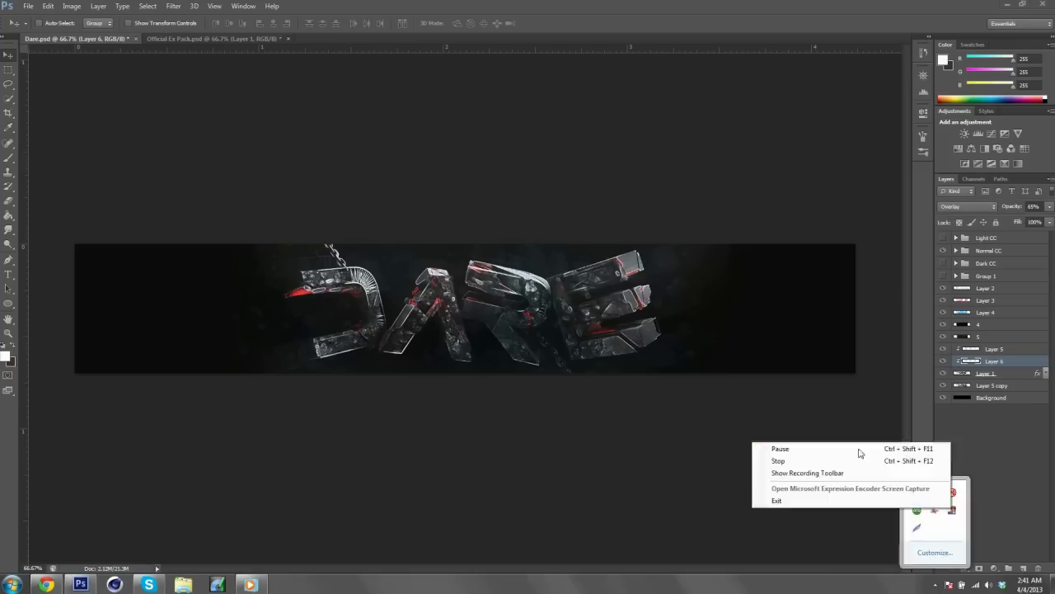
Duplicate Layer 5 and apply a Radial Blur to the copy
left_click(860, 455)
left_click_drag(992, 385, 992, 345, "alt")
left_click(174, 6)
left_click(330, 226)
left_click(560, 165)
key("ctrl+z")
left_click(173, 6)
left_click(330, 227)
Erase unwanted blurred areas with a soft Eraser, then select the enlarged render copy
key("Return")
key("b")
left_click(43, 23)
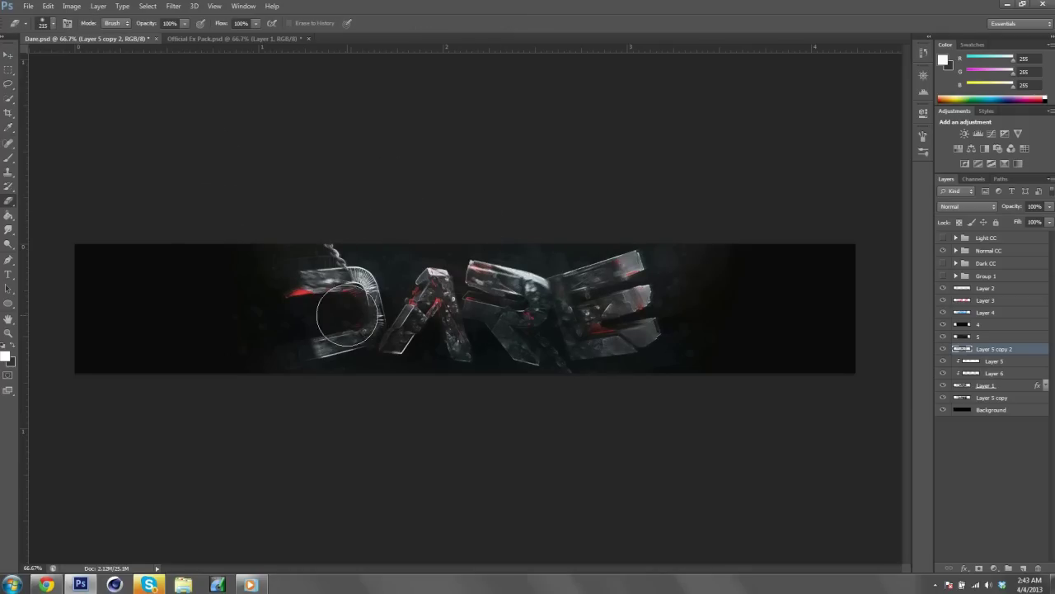
key("alt+bracketleft")
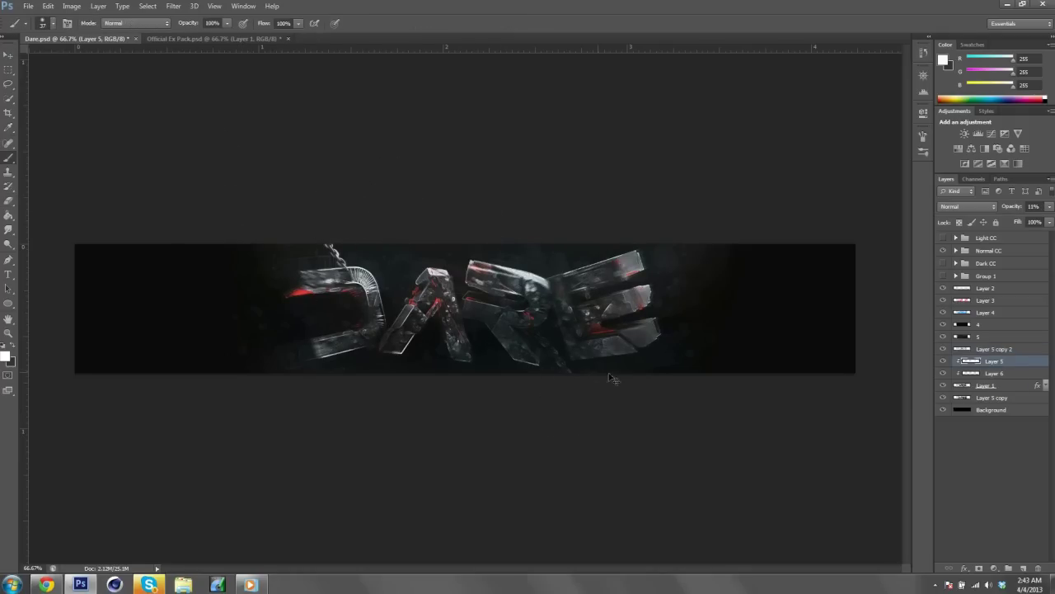
key("v")
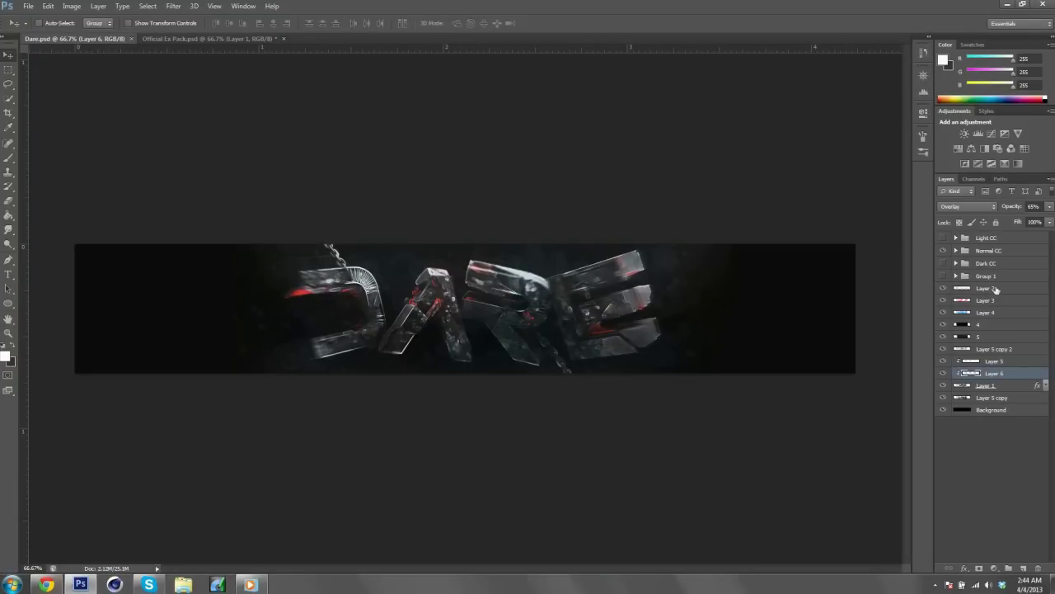
left_click(995, 289)
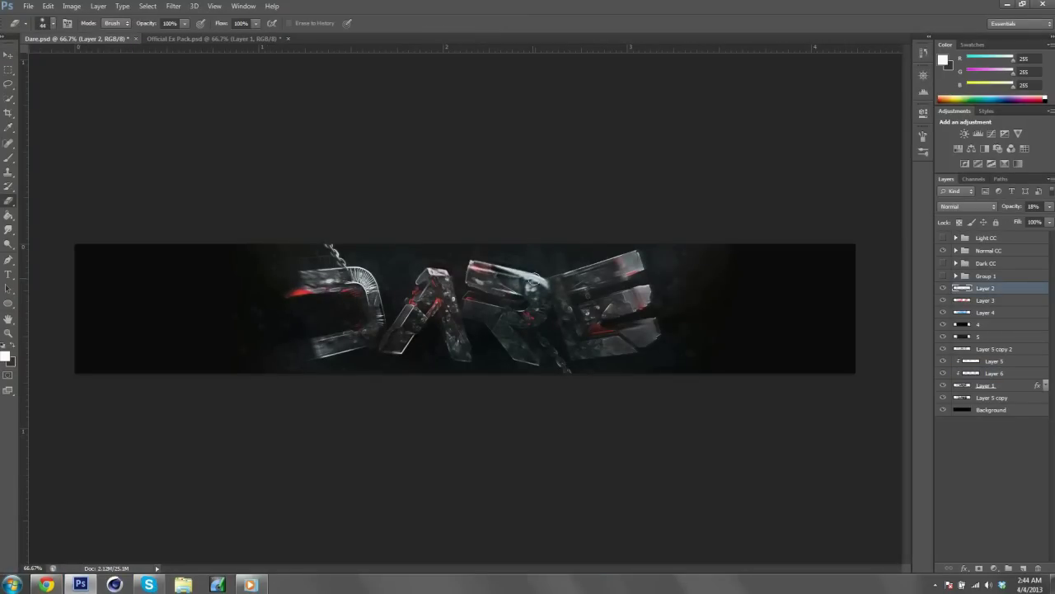
left_click(412, 309, "ctrl")
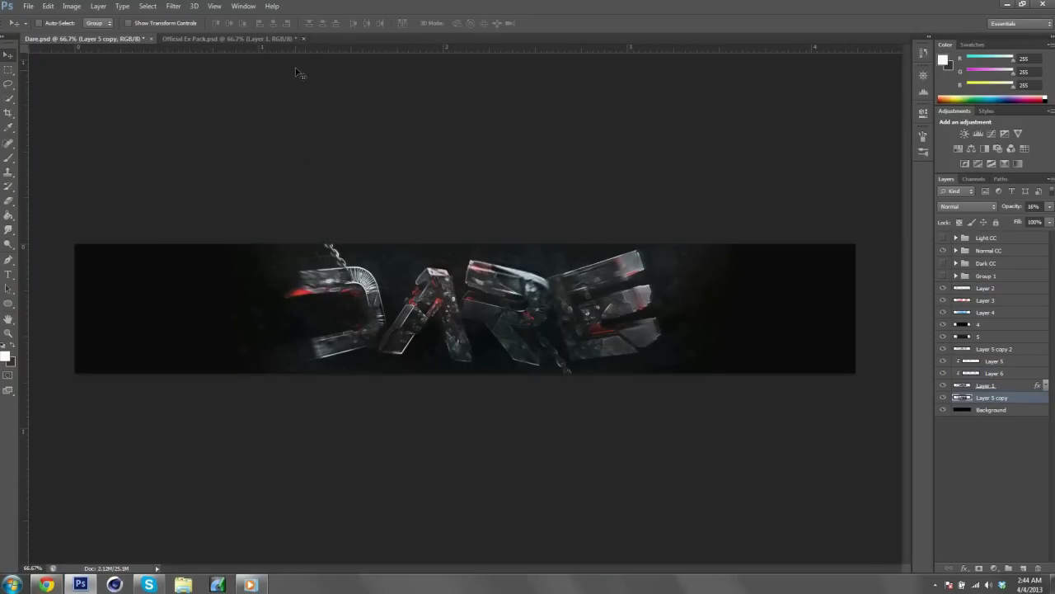
Duplicate the render copy, blur it again, and erase parts of it
key("ctrl+j")
key("ctrl+alt+f")
key("Return")
key("e")
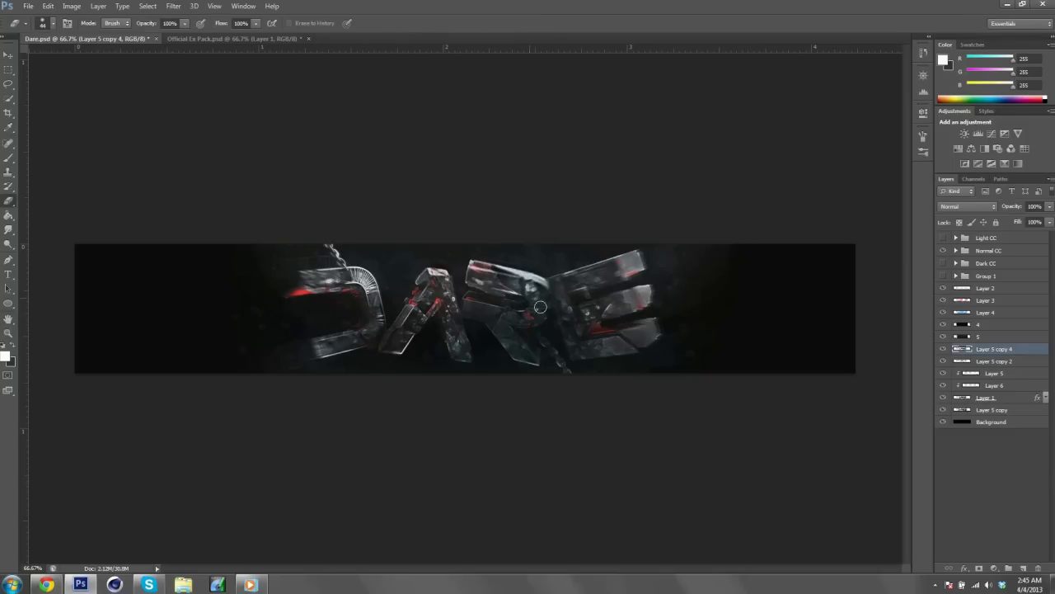
key("v")
Paste the Color Overlay style onto layers 3, 3 copy and 3 copy 2
key("ctrl+Tab")
left_click(935, 585)
right_click(952, 508)
left_click(937, 504)
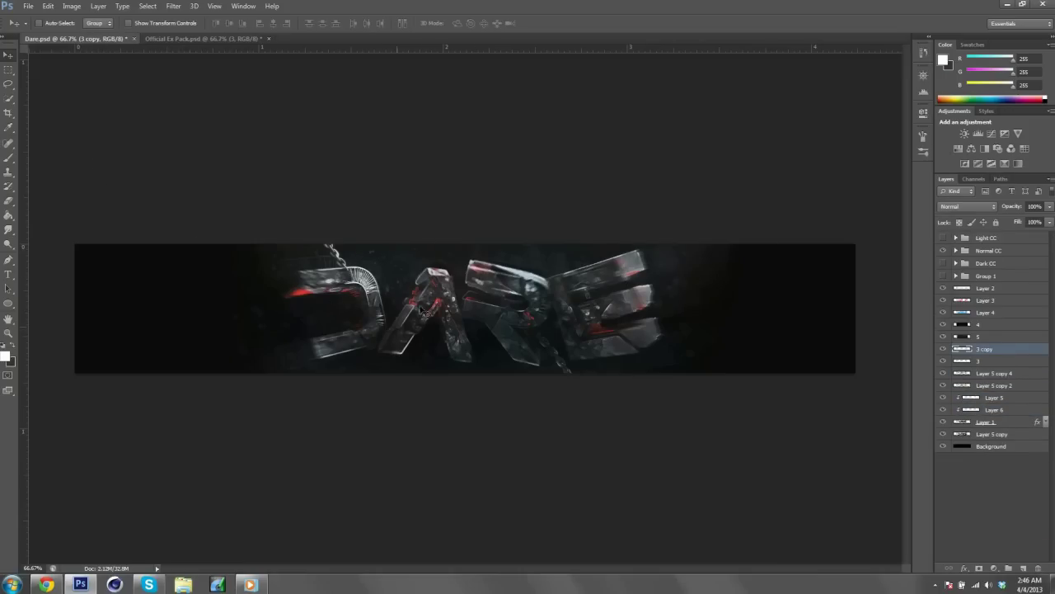
left_click(971, 351)
key("ctrl+j")
key("ctrl+j")
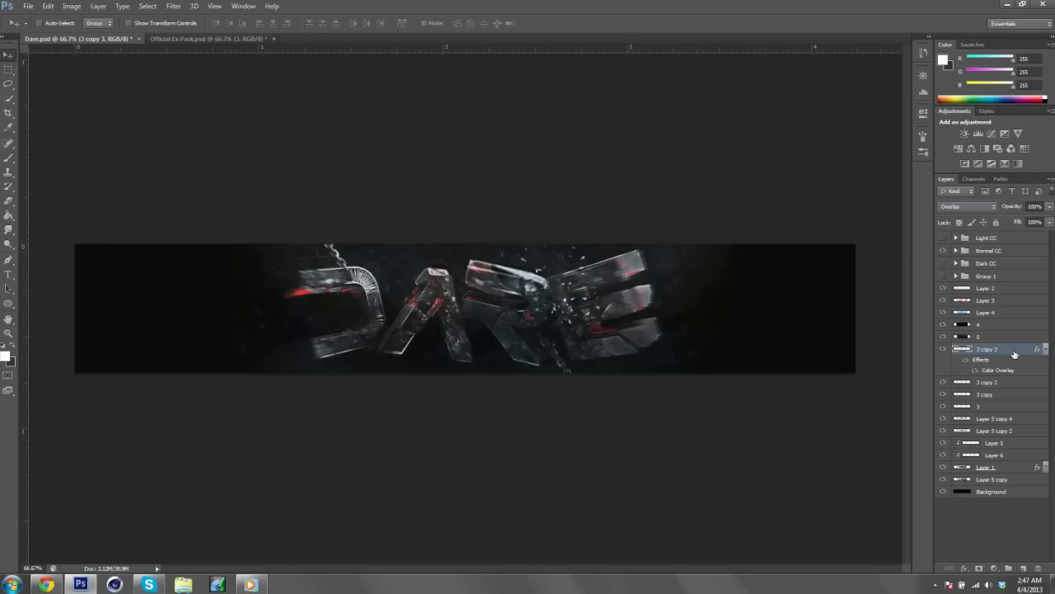
right_click(1002, 355)
left_click(948, 330)
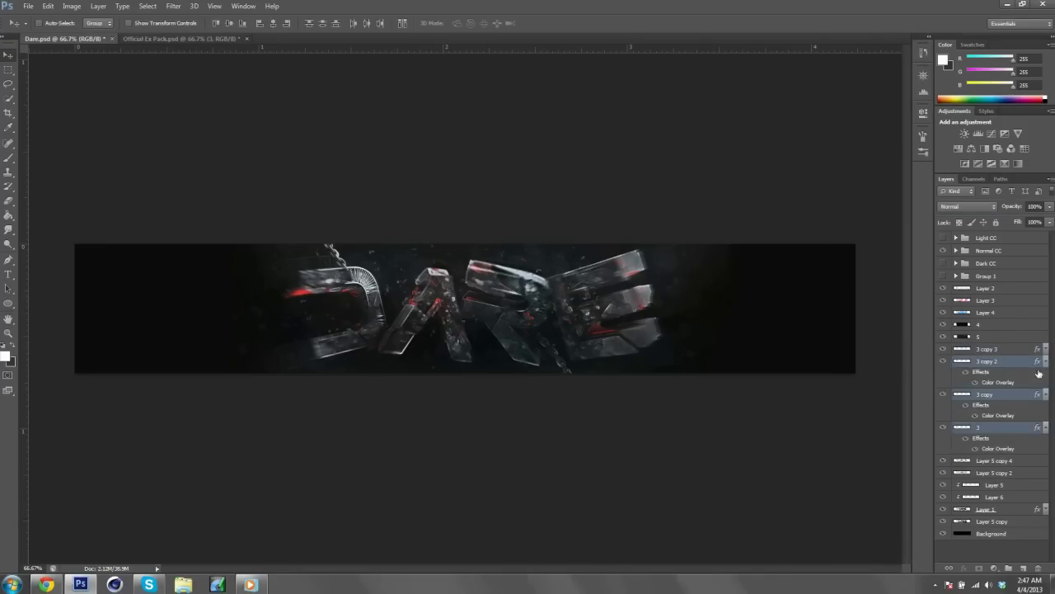
Duplicate the 3 copy layers and merge them into 3 copy 6
left_click(956, 362)
key("e")
left_click_drag(995, 373, 989, 344)
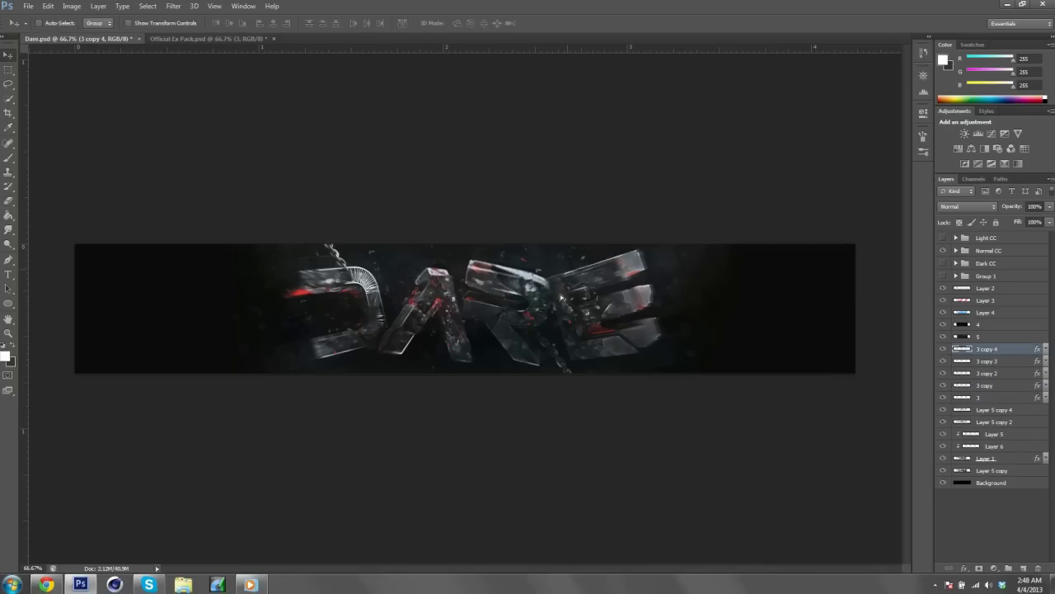
key("ctrl+j")
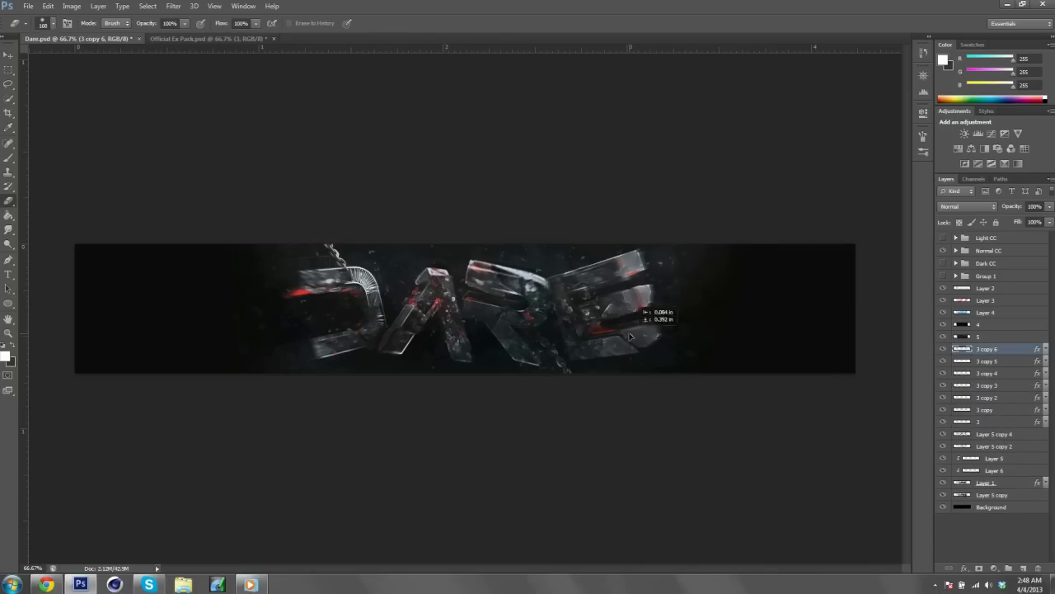
right_click(989, 362)
left_click(871, 401)
Paste a screenshot link into a chat message and return to Photoshop
key("v")
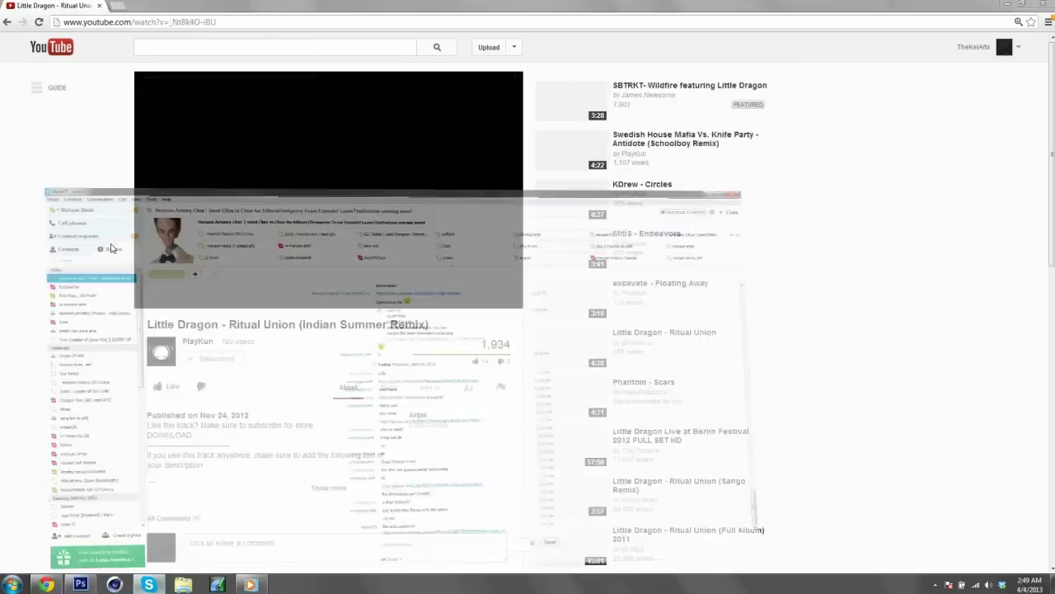
key("ctrl+v")
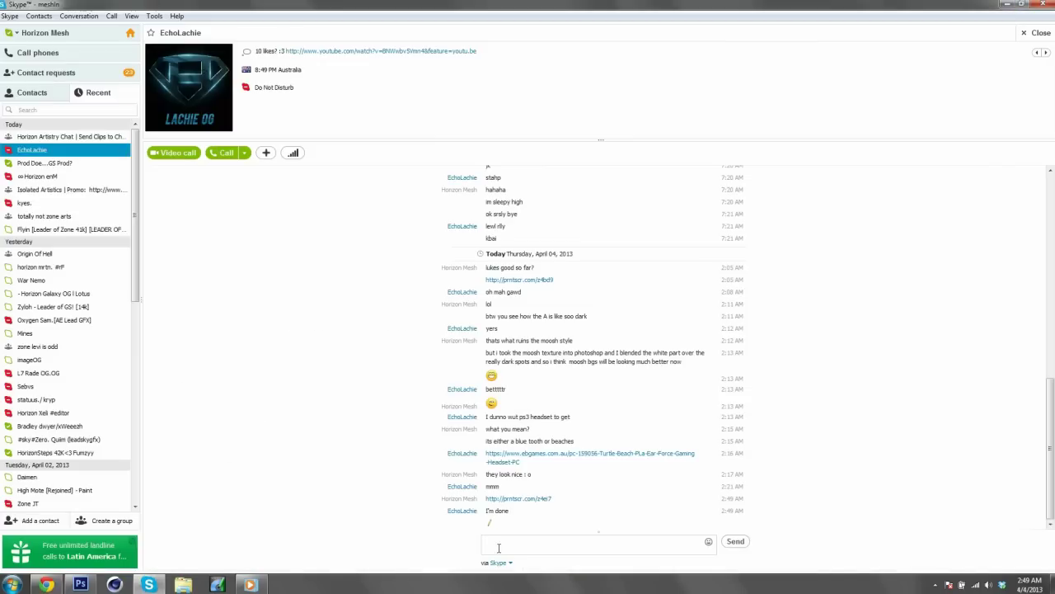
left_click(81, 585)
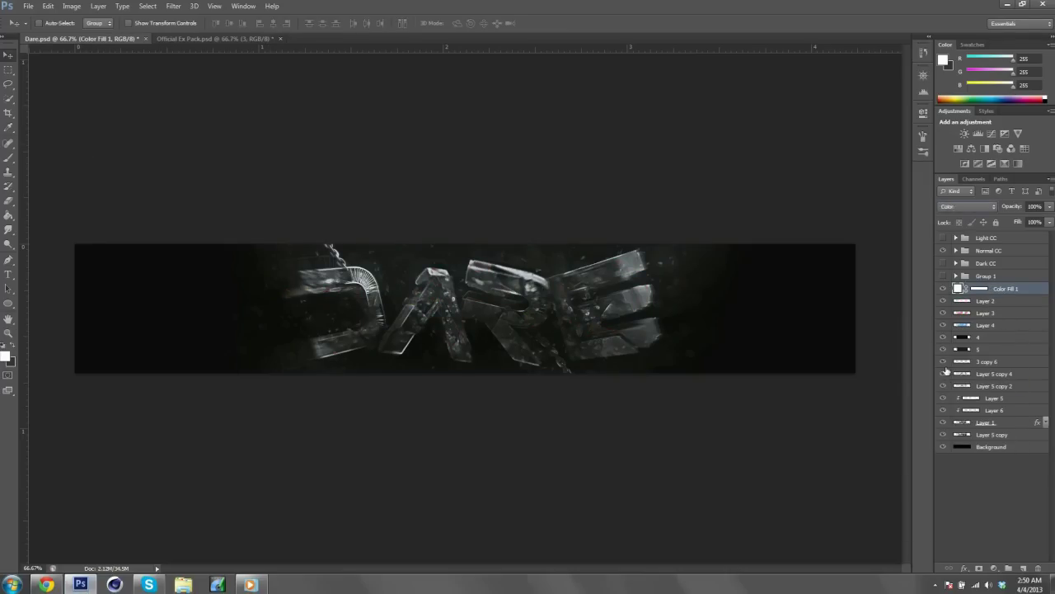
Move Color Fill 1 below Layer 4 and paint its mask with a soft brush
key("b")
left_click(43, 22)
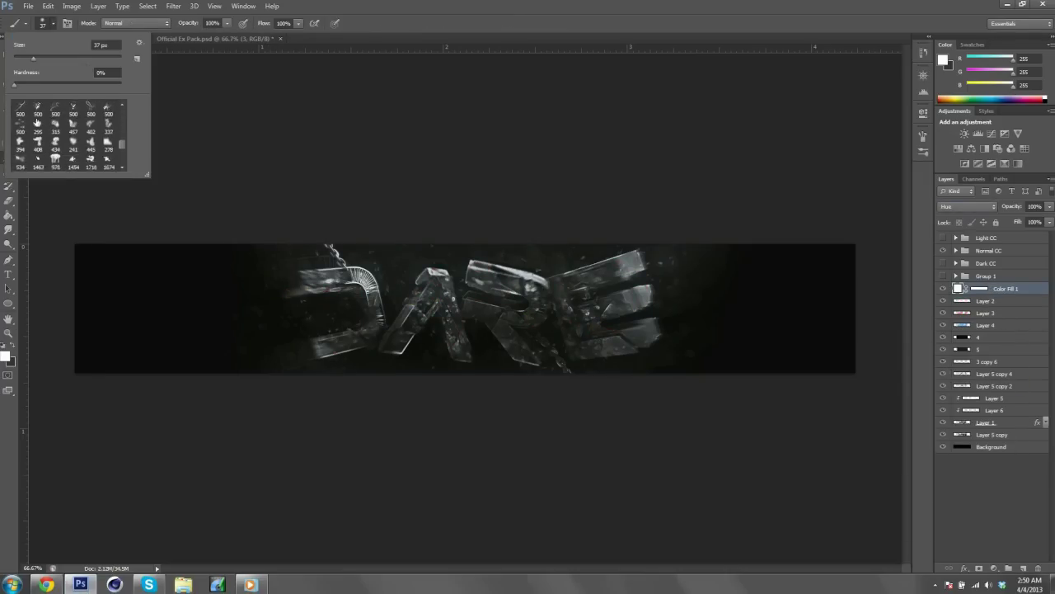
double_click(37, 122)
left_click(363, 272)
left_click(285, 280)
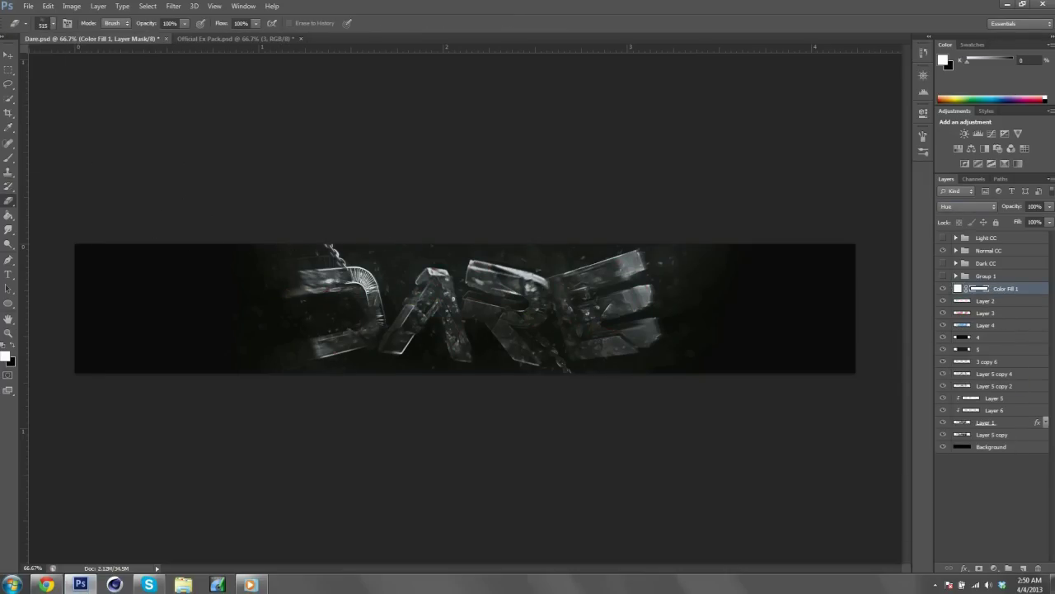
left_click_drag(990, 287, 972, 327)
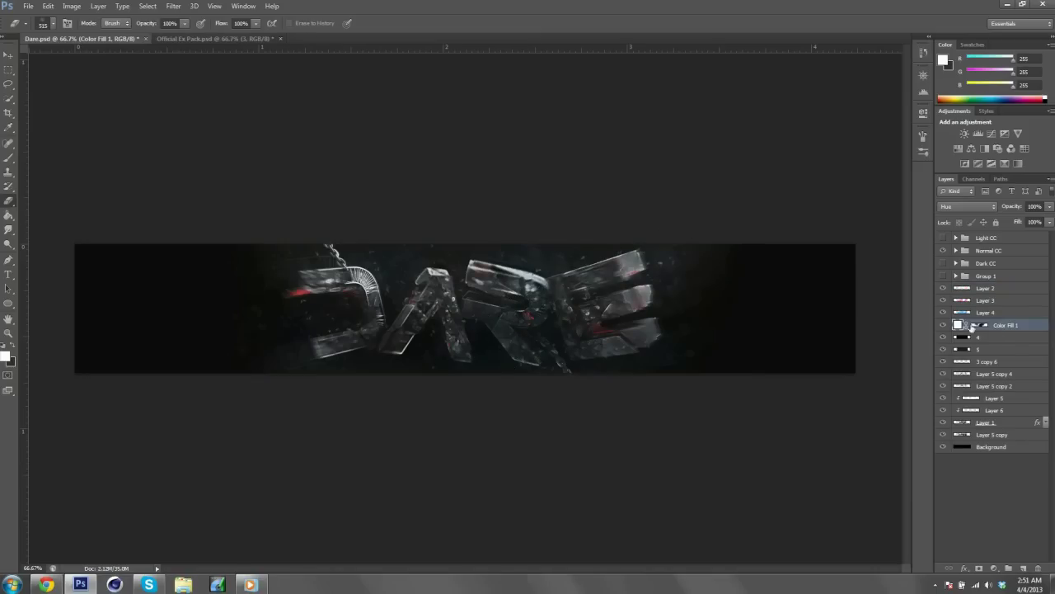
left_click(978, 327)
left_click(43, 22)
double_click(52, 106)
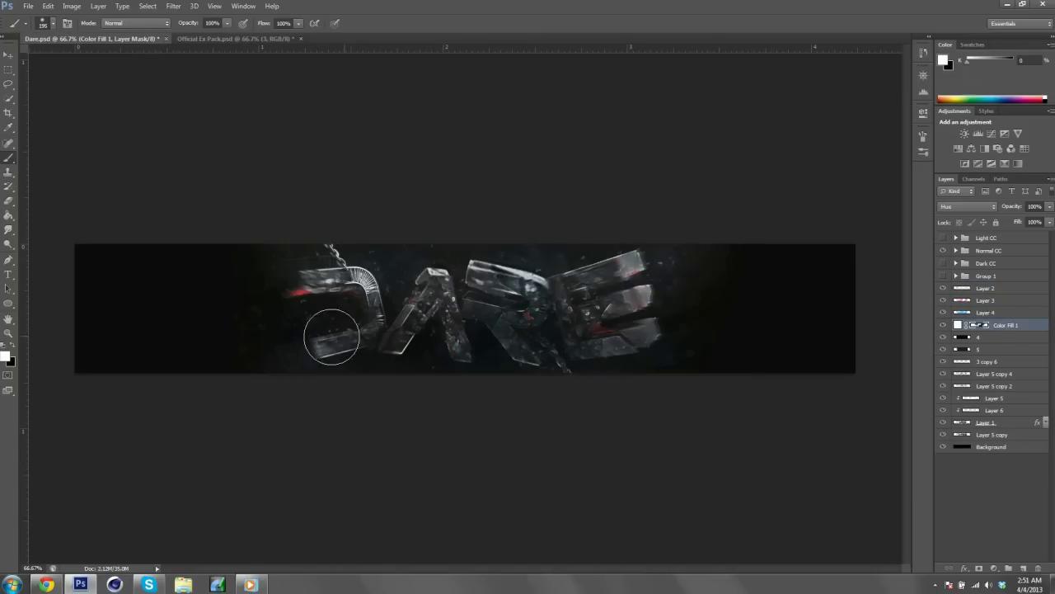
Duplicate Layer 5 copy as Layer 5 copy 3 and tilt it about three degrees
key("v")
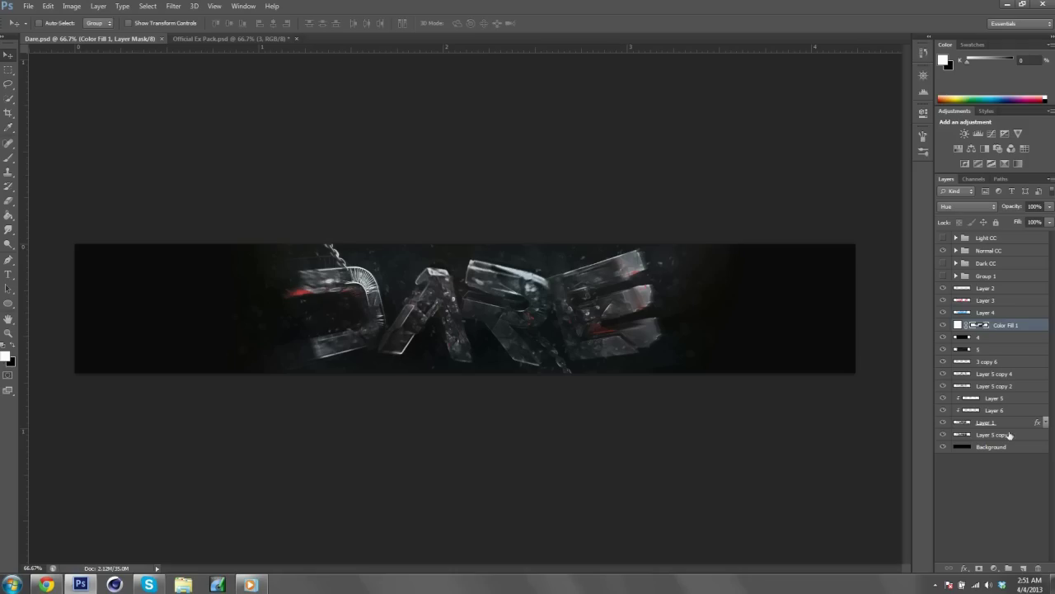
left_click(1009, 435)
key("ctrl+j")
key("ctrl+t")
right_click(546, 335)
left_click_drag(723, 118, 502, 295)
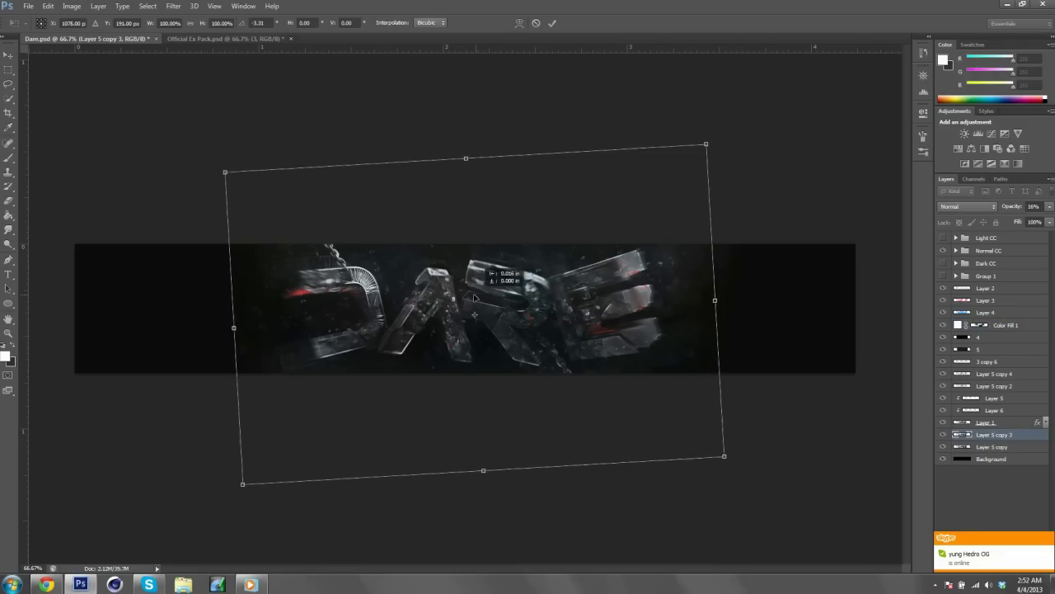
Commit the rotation and pick a 170 px brush for painting
key("Return")
key("b")
left_click(43, 22)
double_click(123, 116)
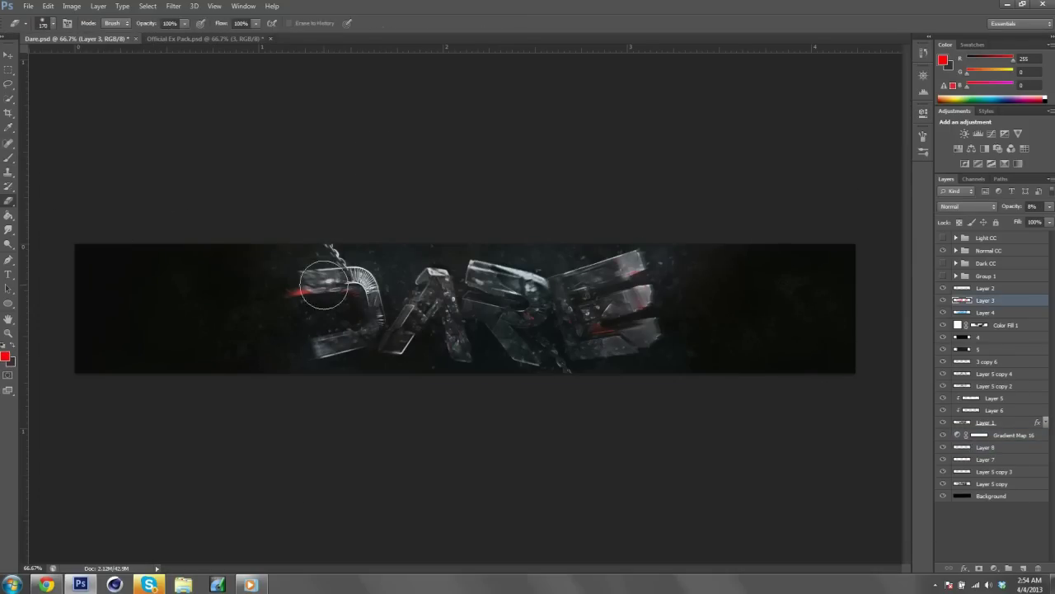
key("b")
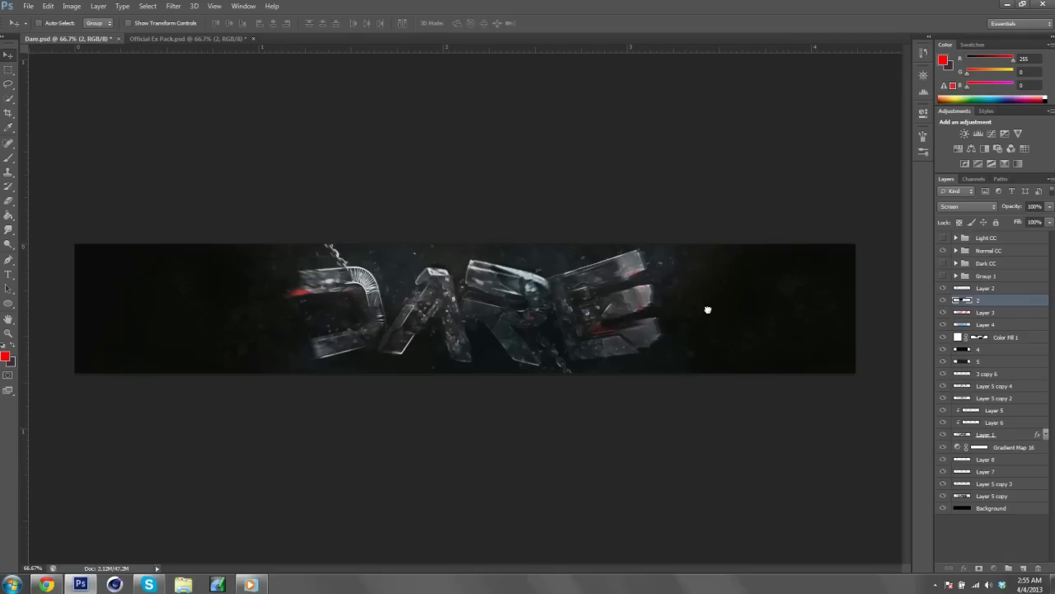
Drag particle layer 2 from the Official Ex Pack into Dare.psd
left_click_drag(981, 300, 981, 333)
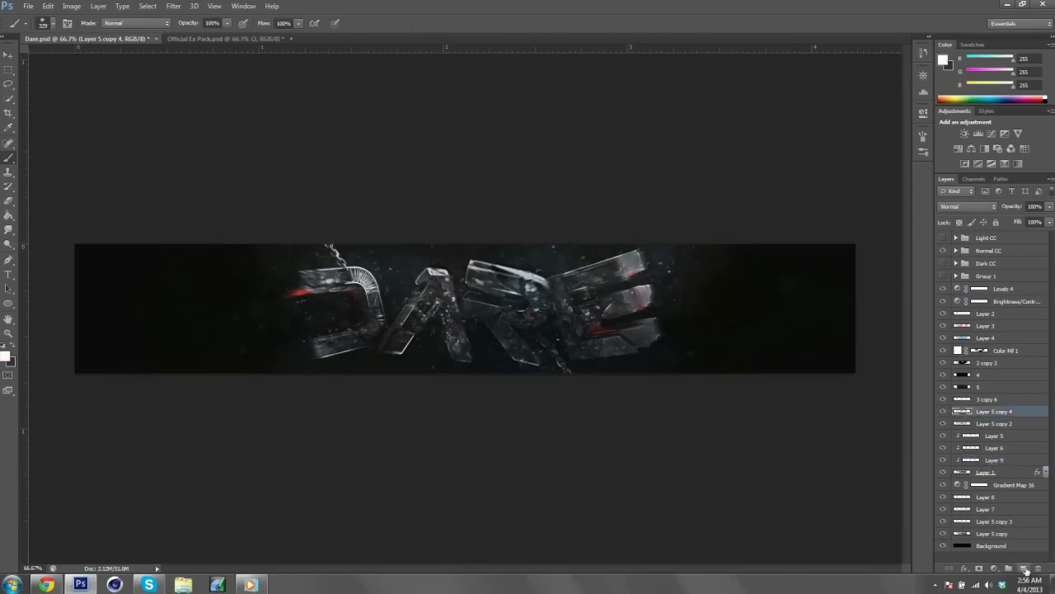
Group all layers into Group 2 and duplicate the group
key("v")
left_click(986, 238)
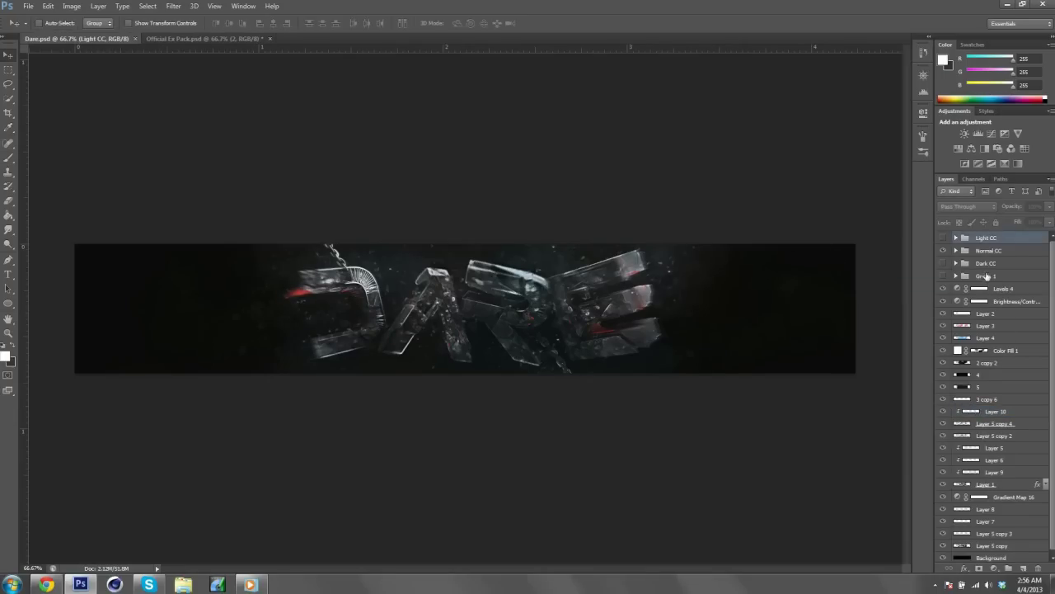
key("ctrl+alt+a")
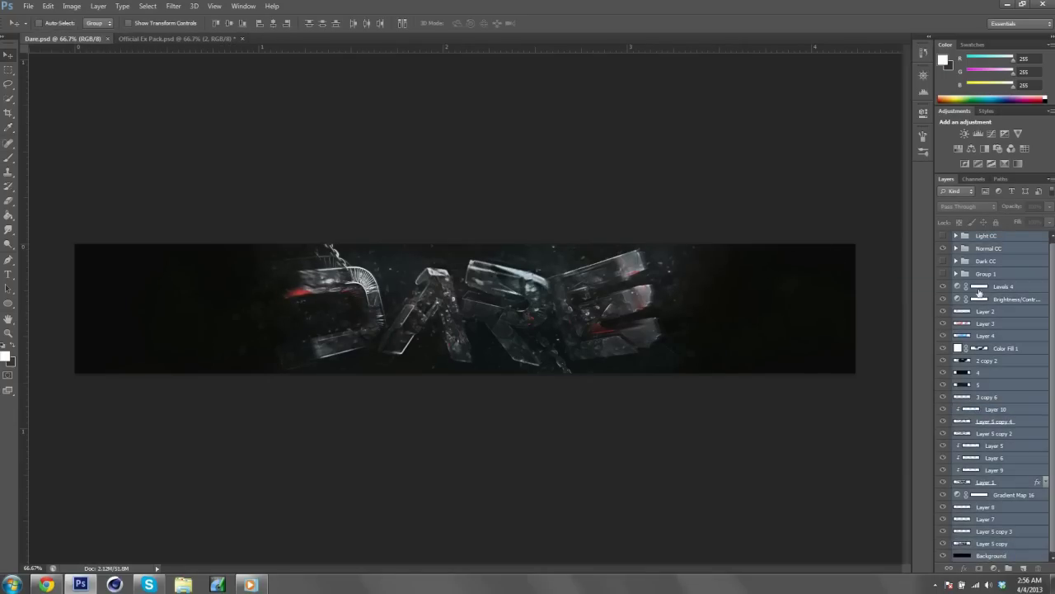
key("ctrl+g")
key("ctrl+j")
Add layer styles to the Dare copies, merge Dare copy 2 down, and tilt Dare copy slightly
double_click(1005, 288)
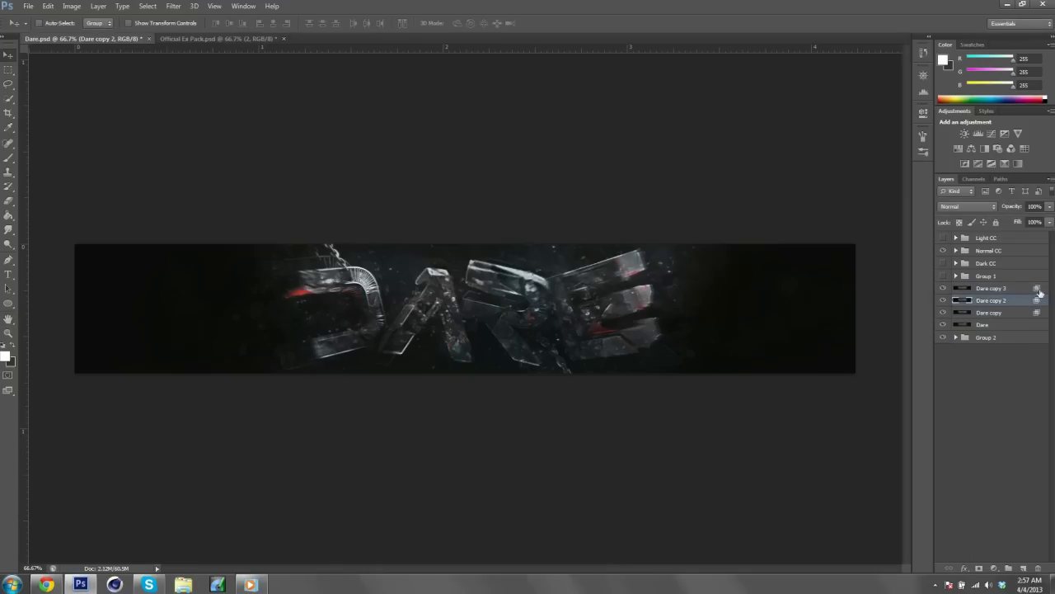
key("e")
key("ctrl+e")
left_click(979, 301)
key("ctrl+t")
left_click_drag(864, 229, 867, 222)
key("Return")
Create transformed Dare copies 3 and 4, then merge the copies down into Dare
key("ctrl+j")
key("ctrl+t")
key("Return")
key("e")
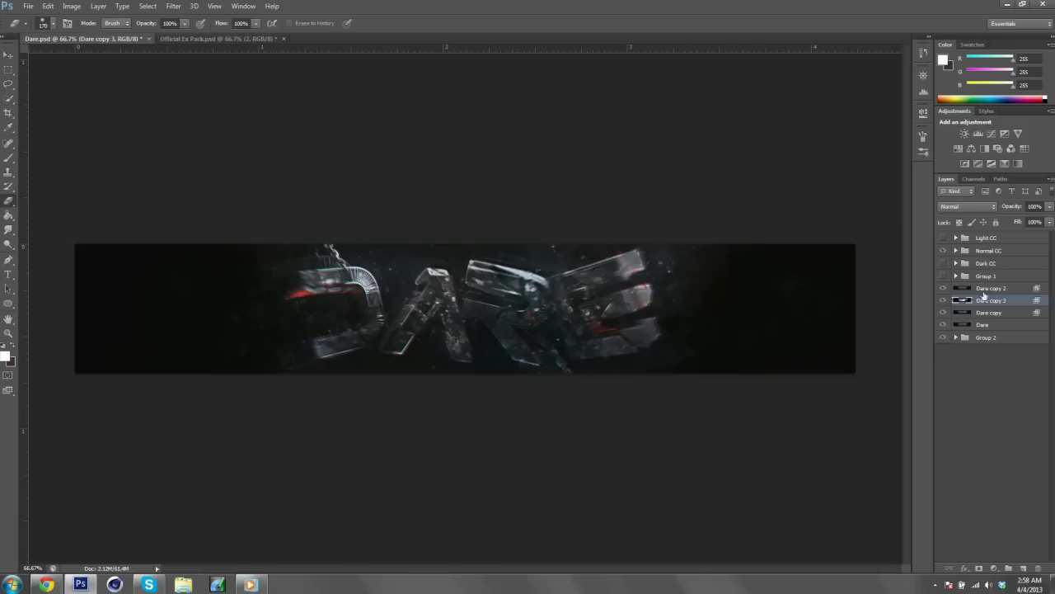
key("ctrl+j")
key("ctrl+bracketright")
key("ctrl+t")
key("Return")
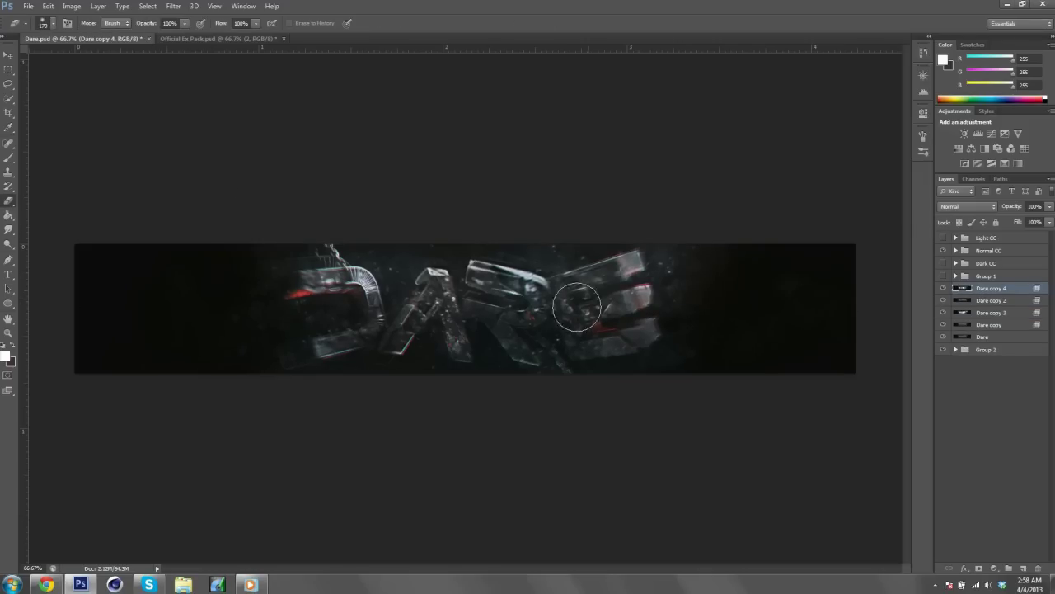
key("ctrl+e")
key("ctrl+e")
key("ctrl+e")
key("ctrl+e")
key("m")
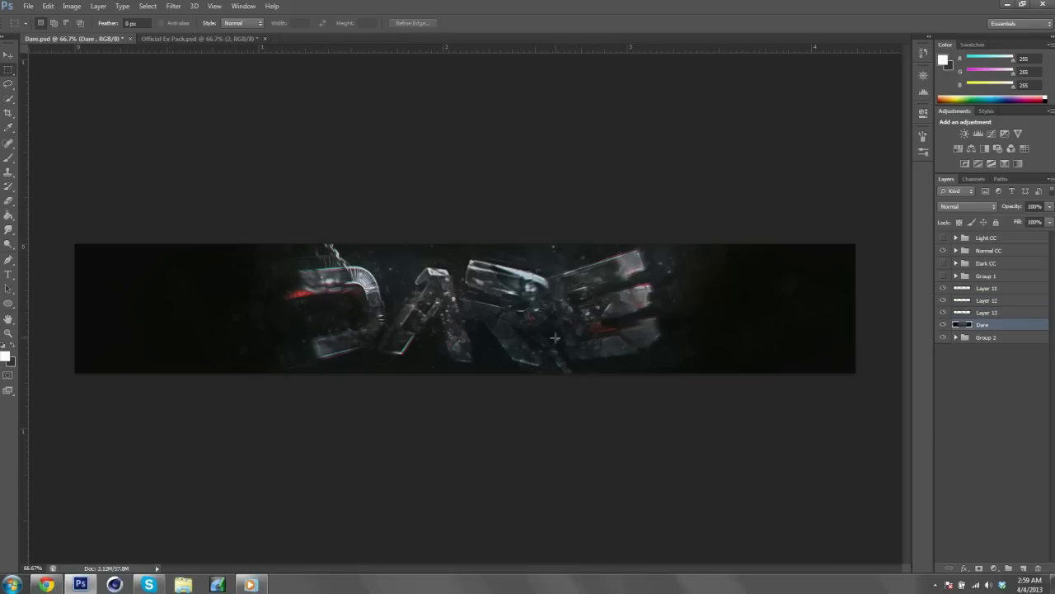
Add a new empty layer and place the Blurry Sparkles By CodeDraco flare diagonally into the banner
key("ctrl+shift+alt+n")
key("v")
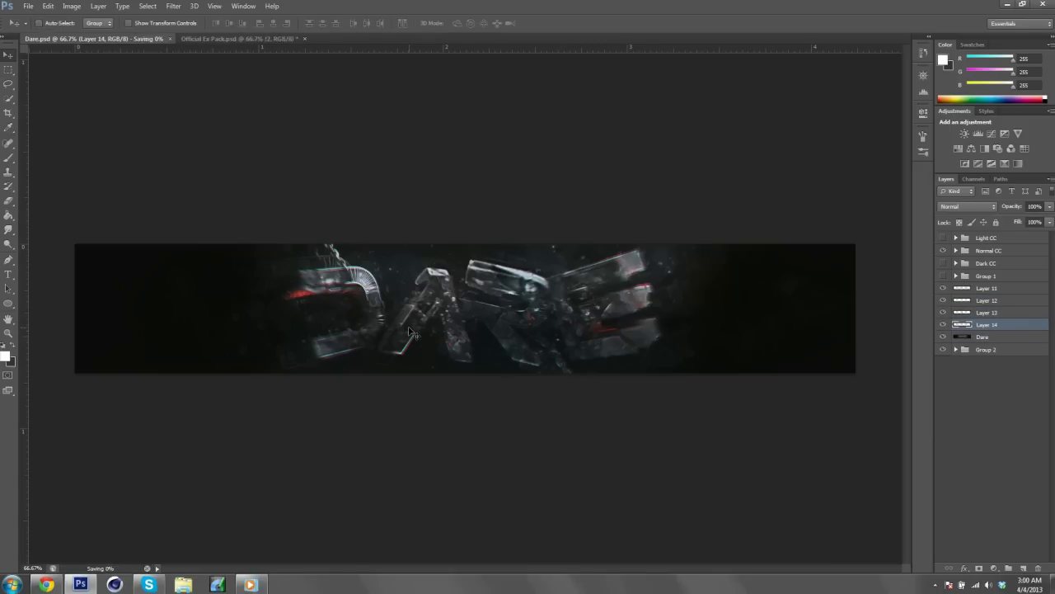
key("ctrl+o")
double_click(632, 176)
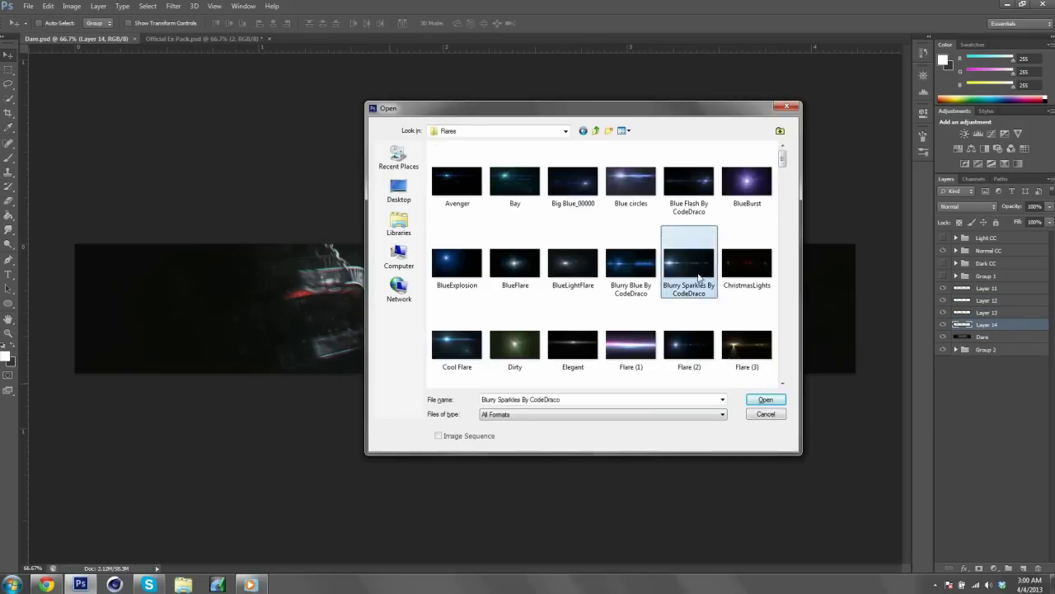
double_click(544, 281)
left_click_drag(730, 361, 749, 412)
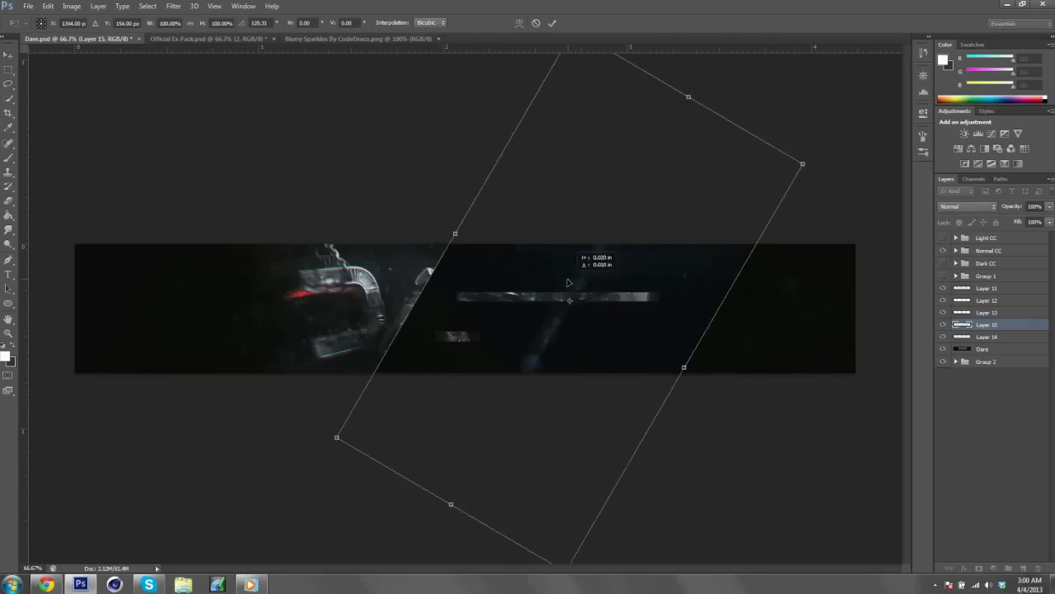
key("Return")
Move the flare layer to the top, blend it in Screen mode at 83% opacity, and adjust its Hue/Saturation
left_click_drag(1002, 328, 990, 282)
key("shift+alt+s")
key("b")
left_click_drag(1049, 206, 1041, 224)
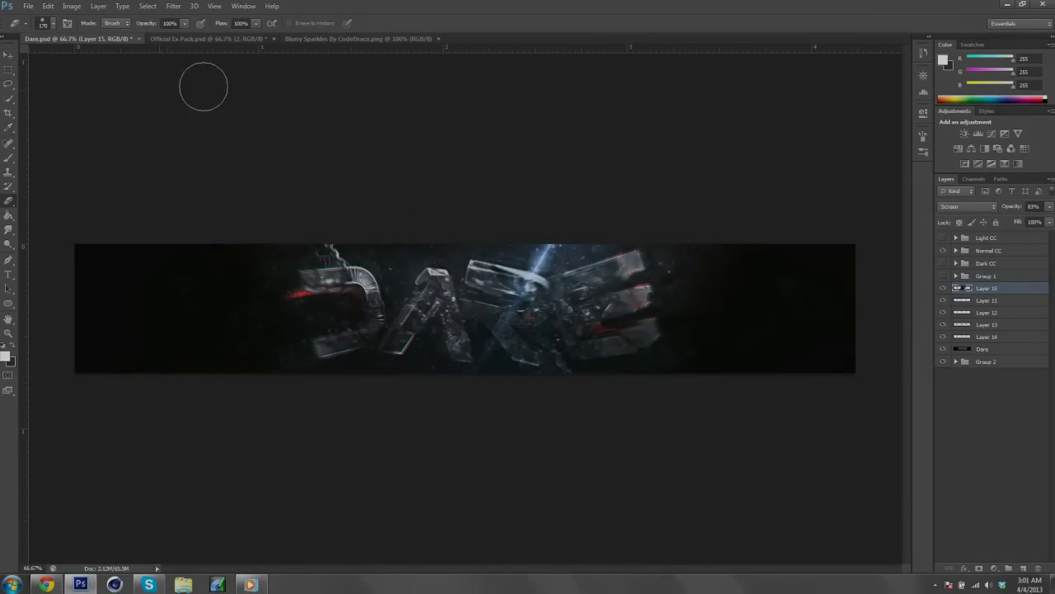
key("ctrl+u")
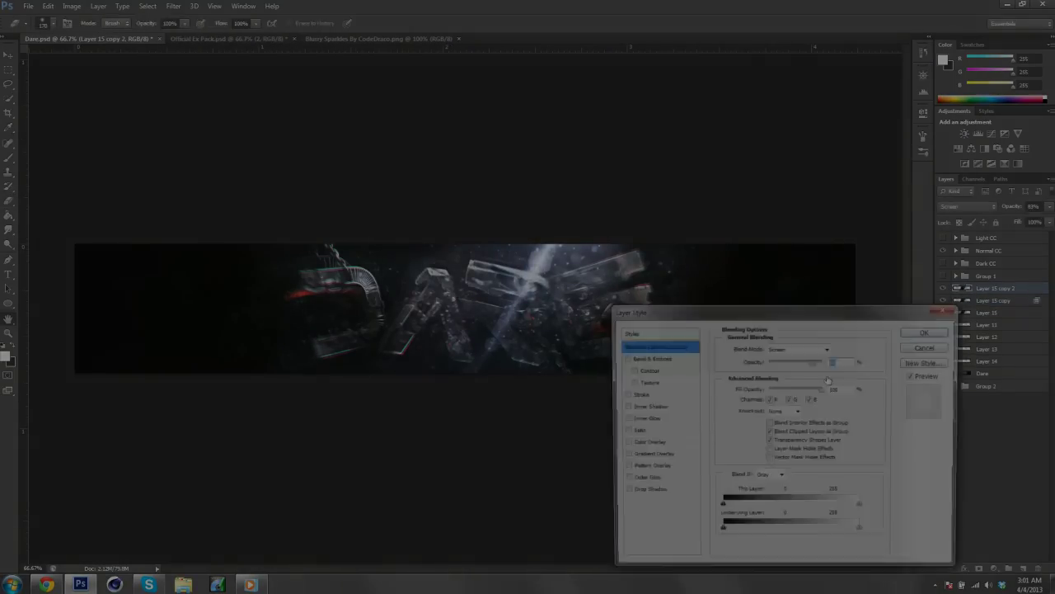
Delete Layer 15 copy 2, lower Layer 15 copy's opacity, and add a Brightness/Contrast adjustment layer
left_click(7, 56)
key("Delete")
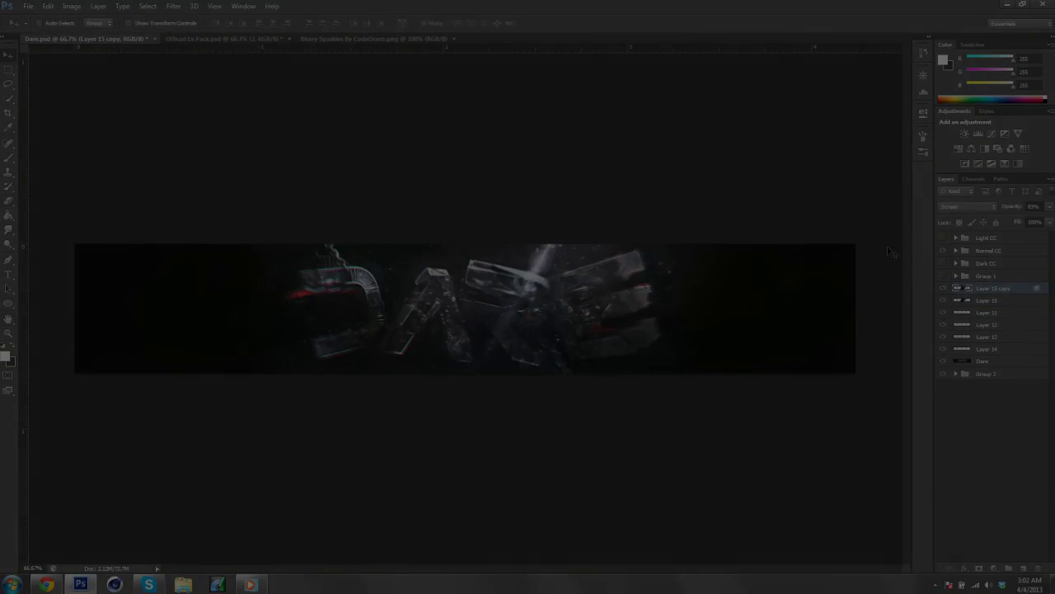
key("e")
left_click_drag(1050, 206, 1037, 223)
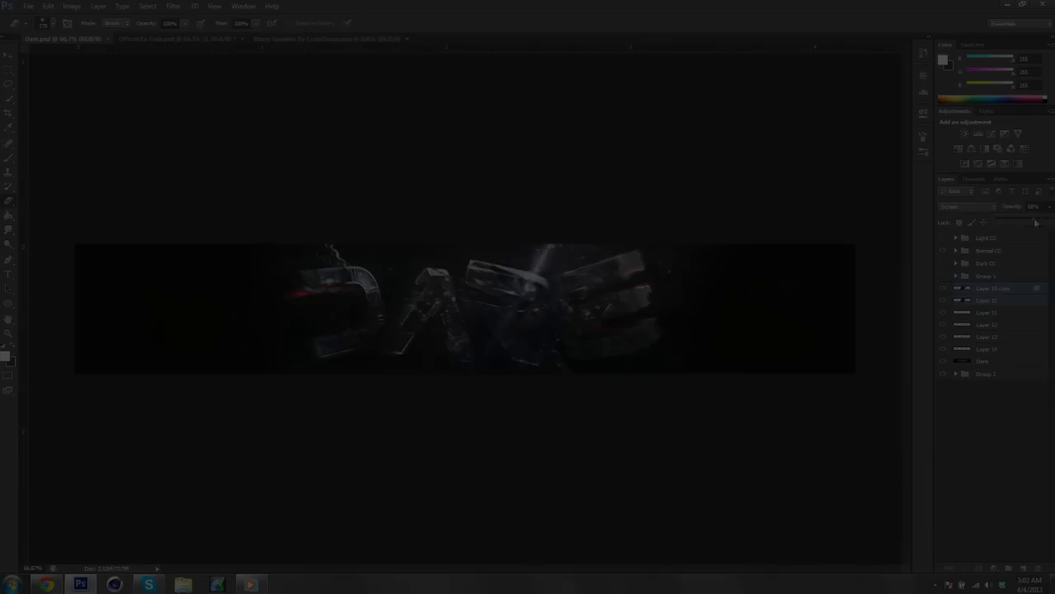
left_click(966, 134)
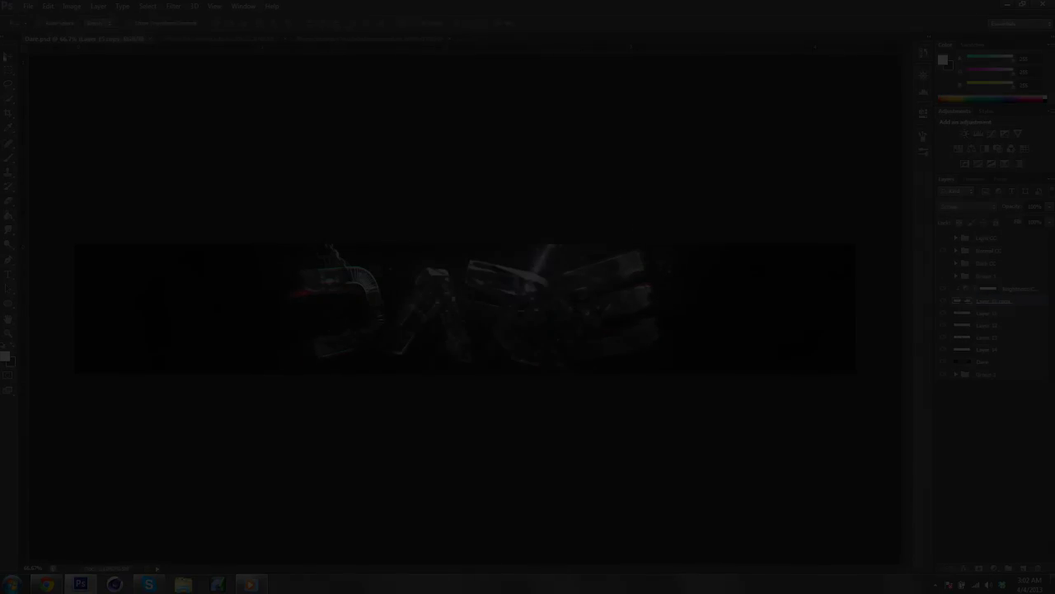